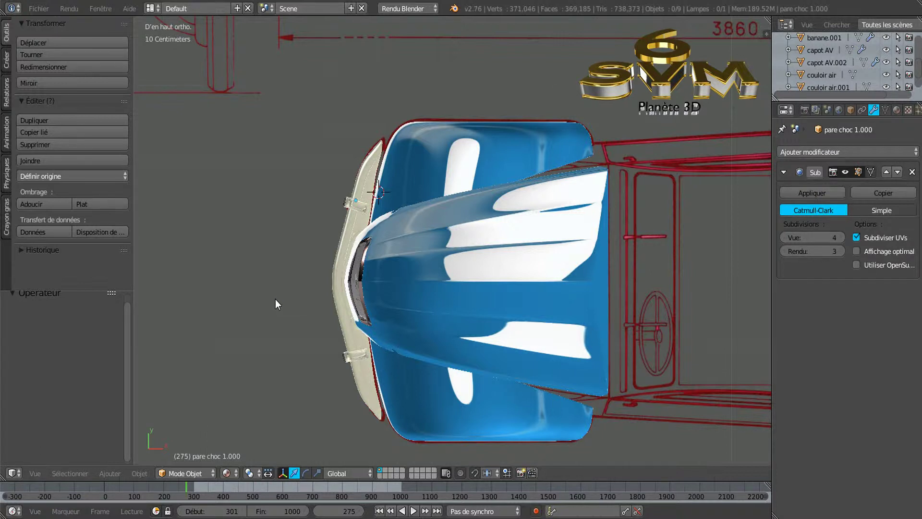
- Compare the modelled hood, fenders and front bumper with the car blueprint in the orthographic top view
scroll(275, 299, "up", 2)
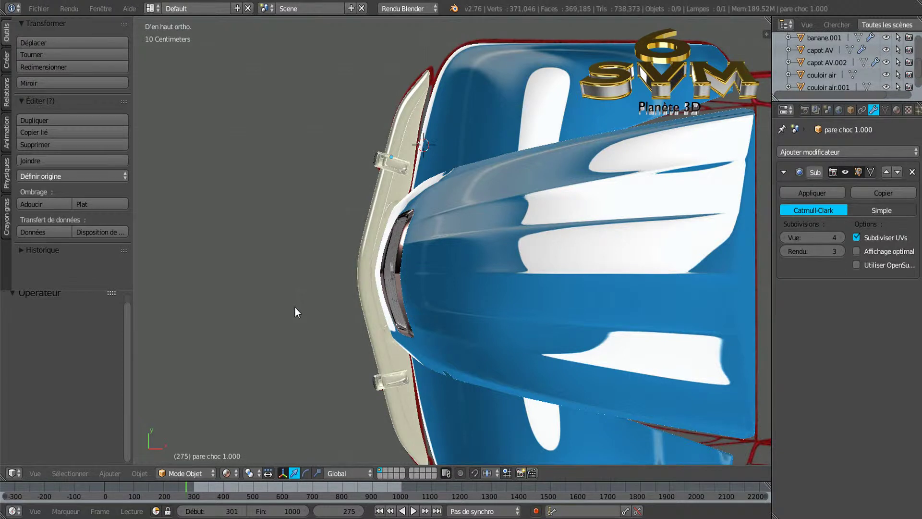
scroll(296, 307, "down", 6)
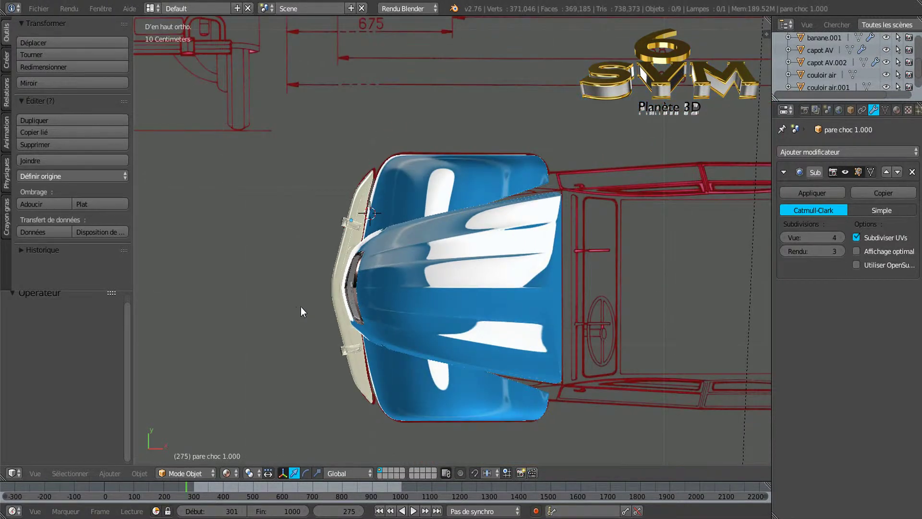
scroll(301, 311, "down", 1)
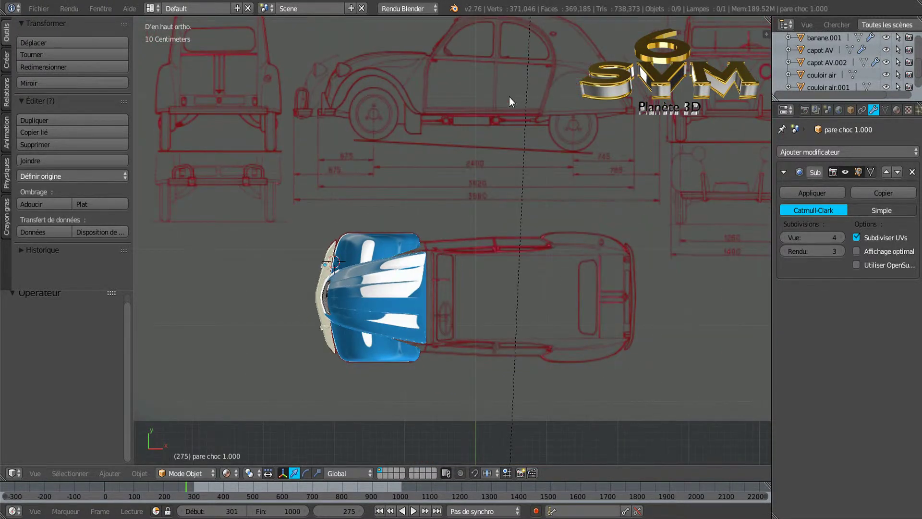
middle_click_drag(559, 109, 561, 124)
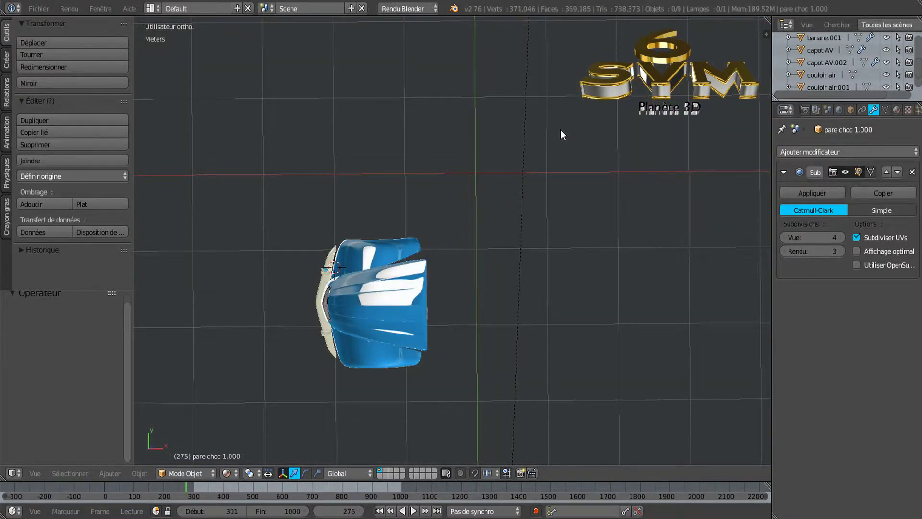
key("KP_7")
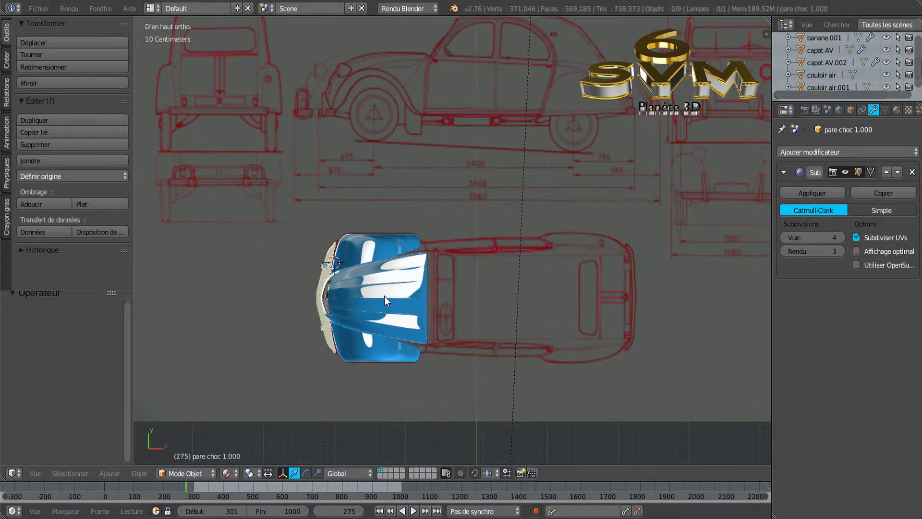
scroll(342, 296, "up", 4)
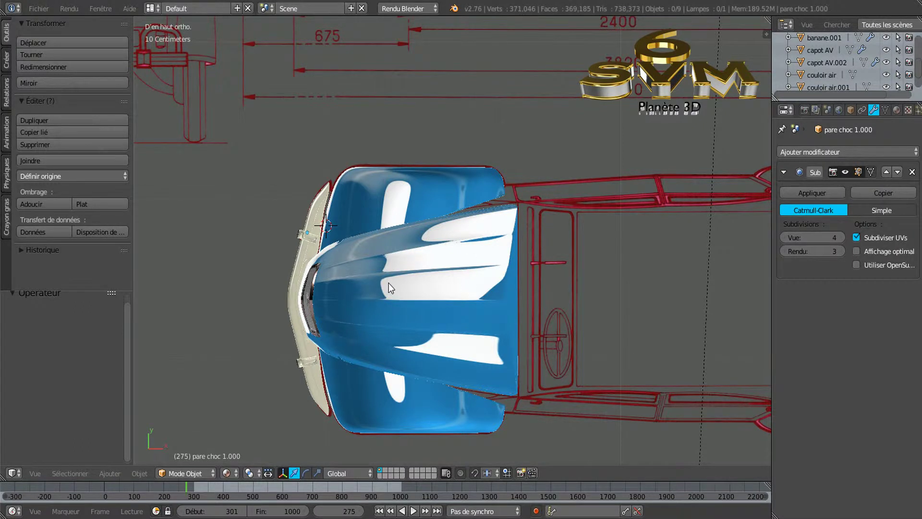
scroll(389, 284, "down", 2)
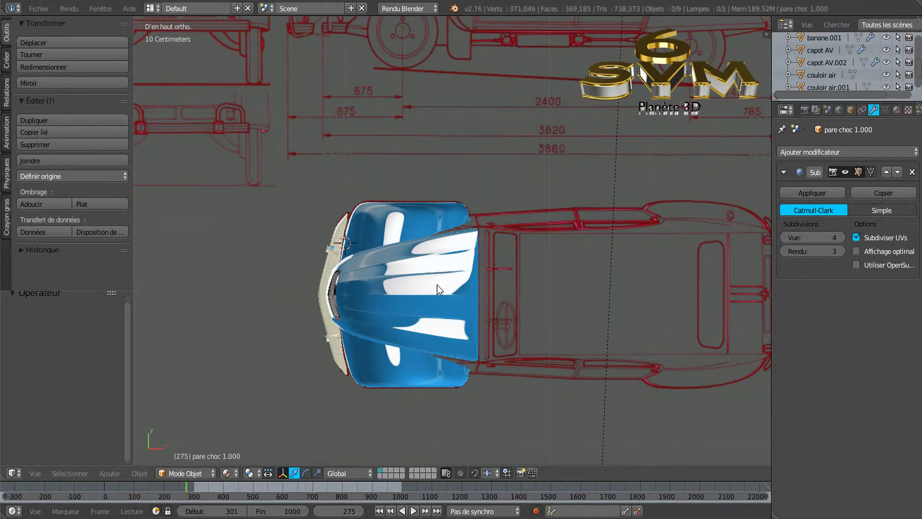
scroll(437, 284, "down", 1)
scroll(408, 292, "up", 1)
scroll(408, 292, "up", 4)
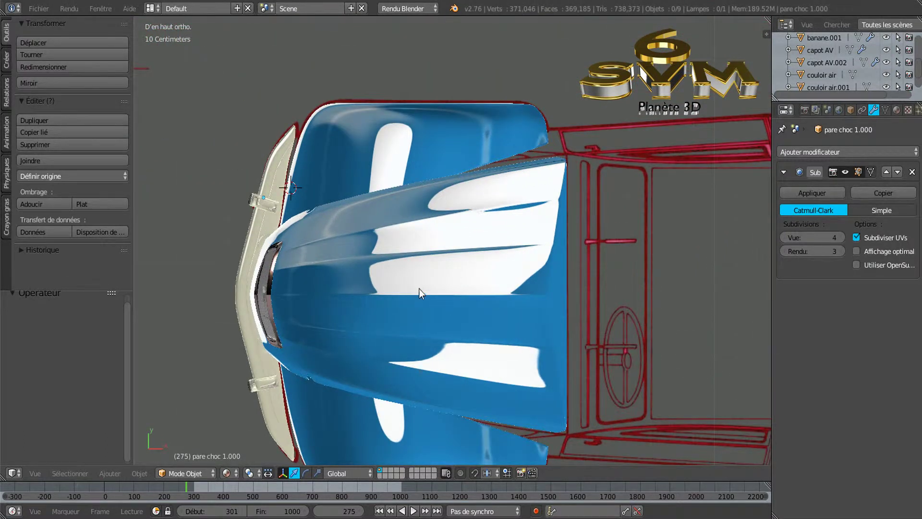
scroll(587, 263, "down", 3)
scroll(610, 254, "up", 2)
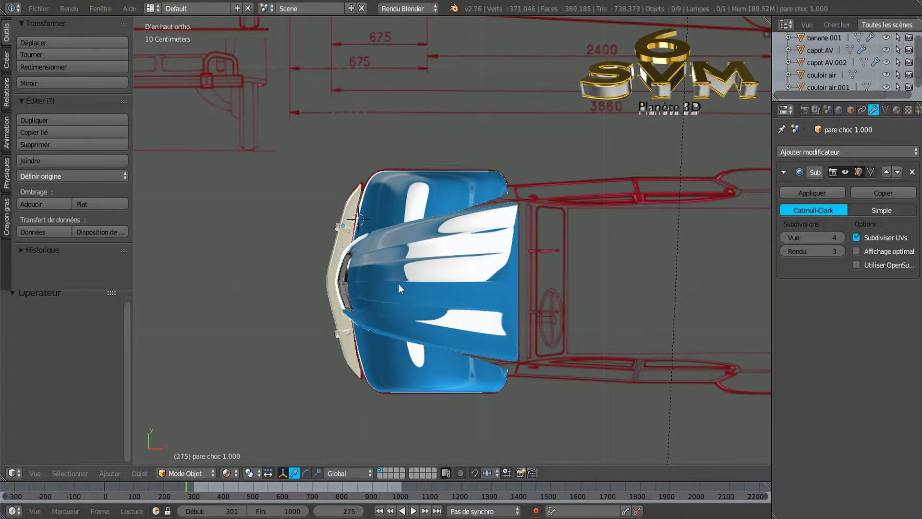
scroll(399, 283, "up", 2)
middle_click_drag(456, 288, 444, 246, "shift")
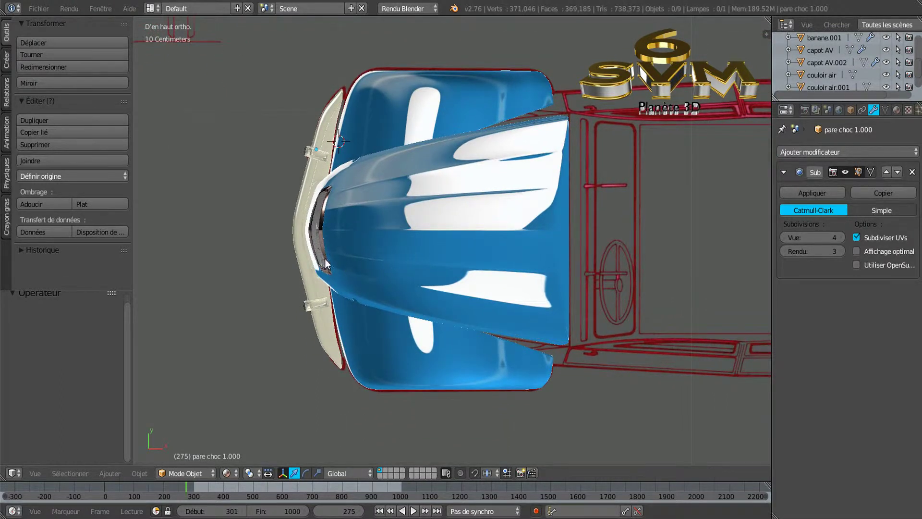
scroll(187, 243, "up", 2)
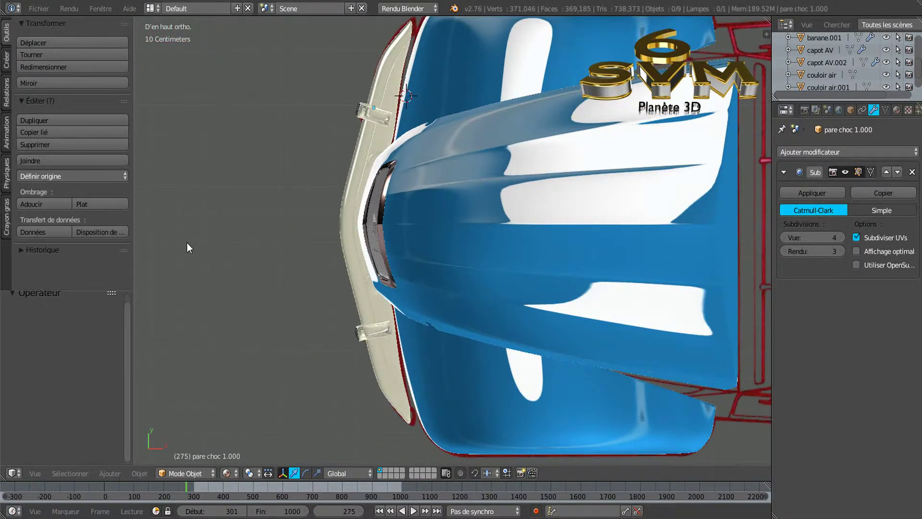
scroll(188, 243, "down", 1)
middle_click_drag(711, 201, 666, 221, "shift")
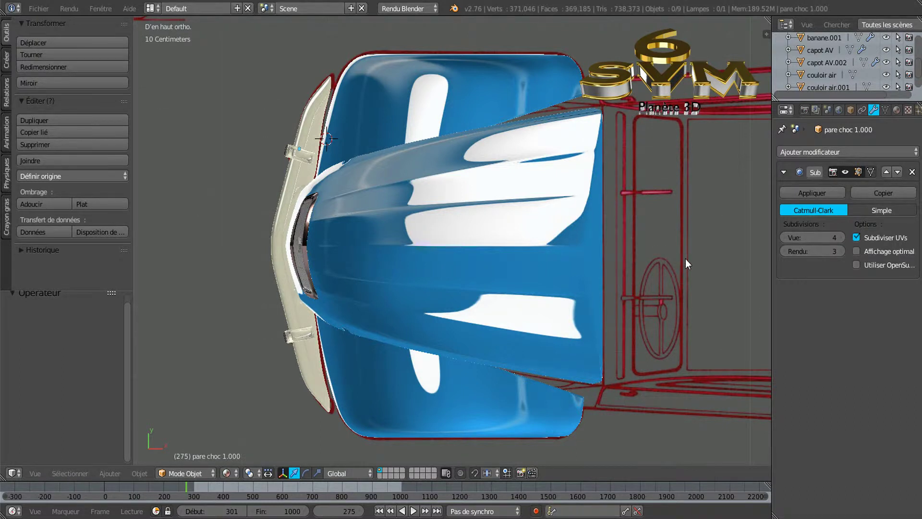
scroll(622, 264, "down", 4)
middle_click_drag(665, 249, 523, 242, "shift")
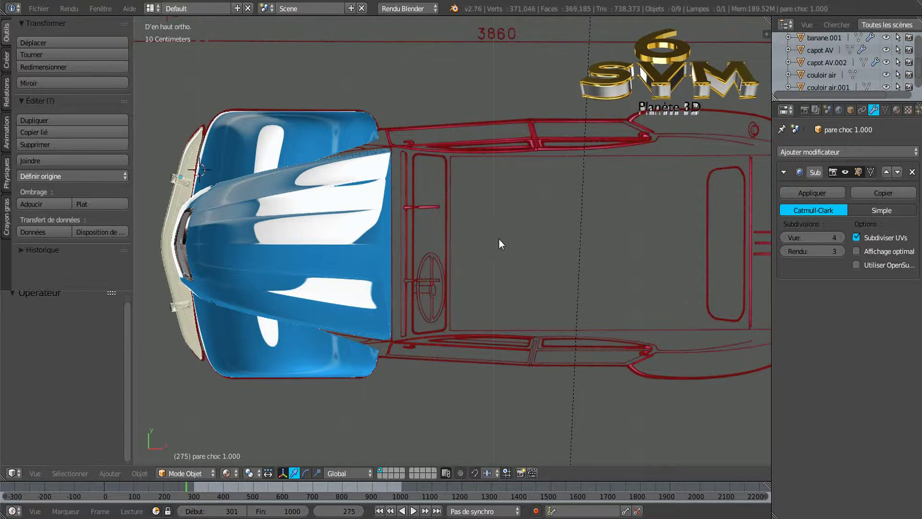
middle_click_drag(501, 235, 607, 234, "shift")
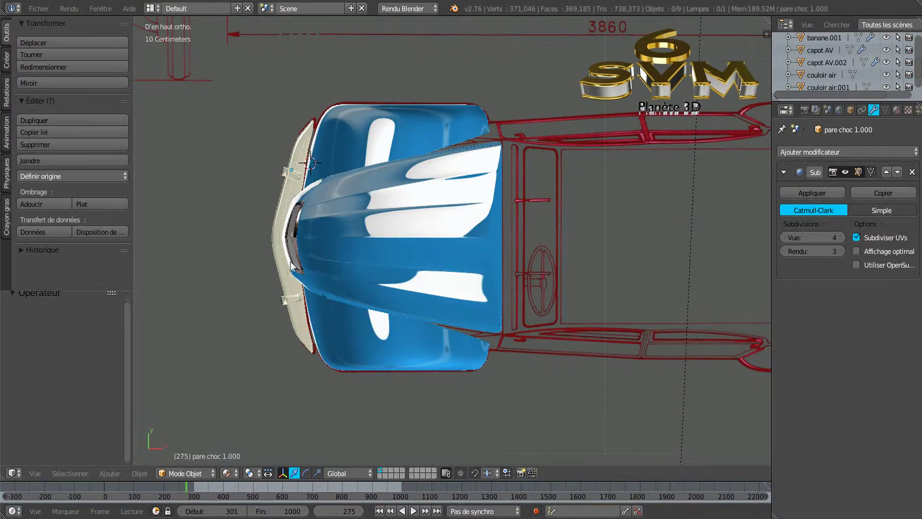
scroll(215, 242, "up", 3)
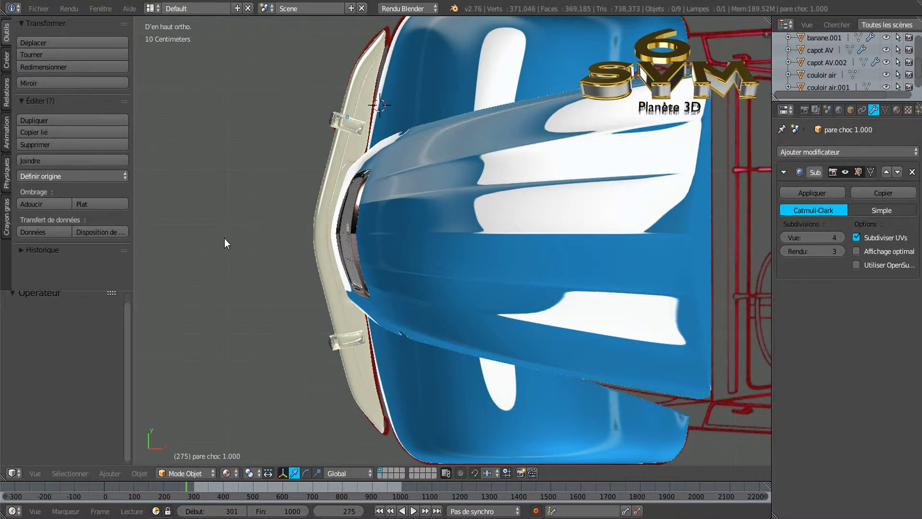
scroll(233, 236, "down", 1)
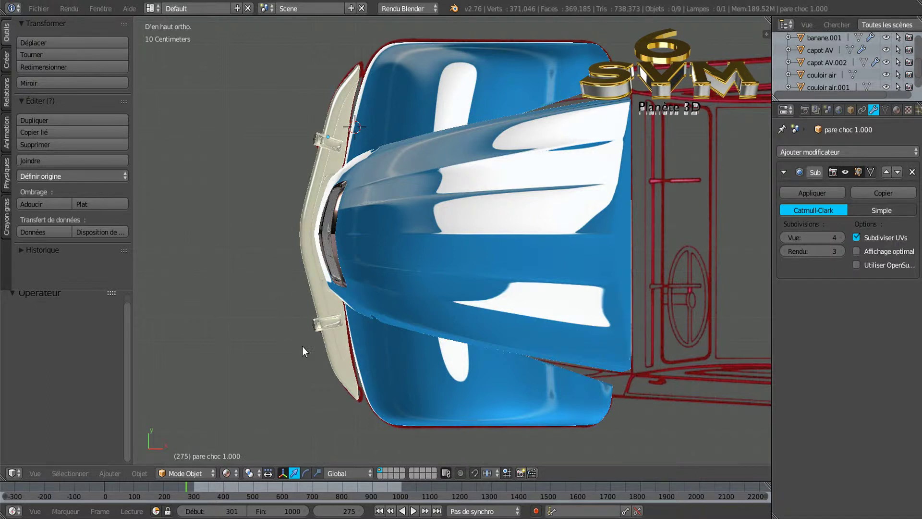
scroll(245, 335, "up", 1)
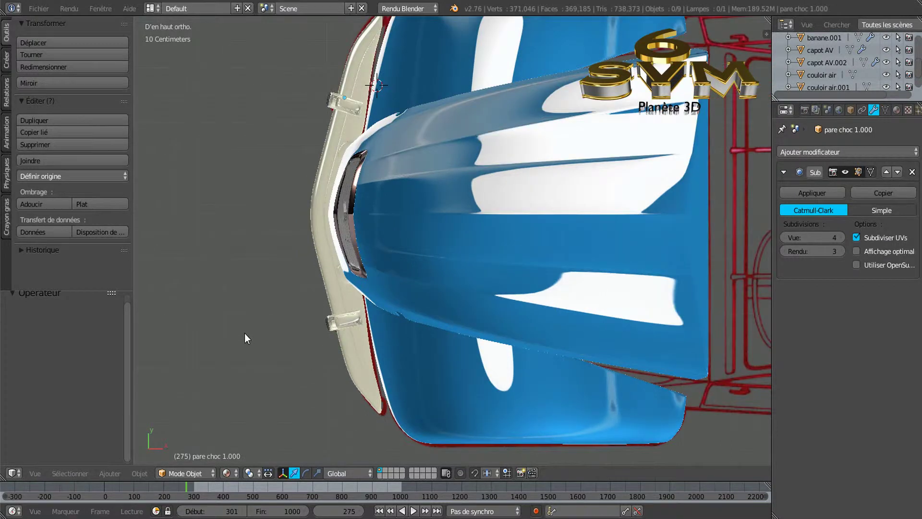
scroll(256, 332, "down", 1)
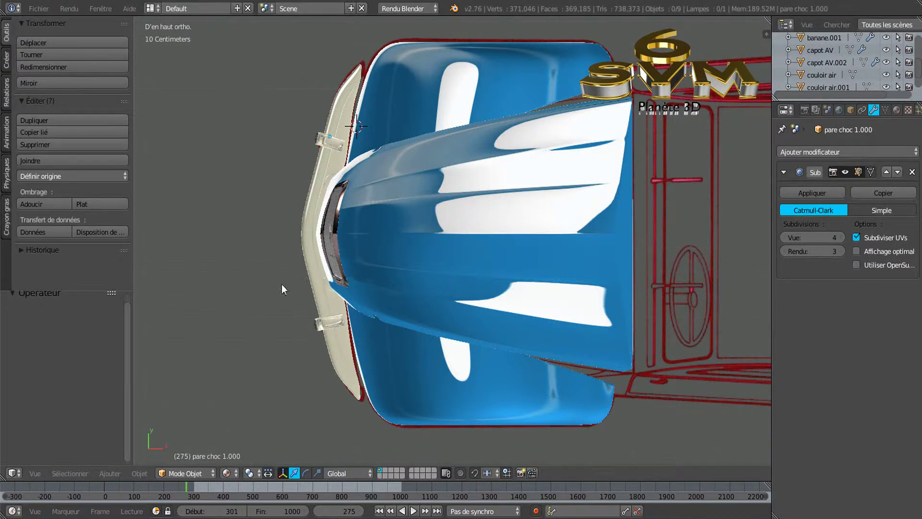
- Select the front hood object "capot AV" and examine the grille and bumper area from the front
middle_click_drag(270, 287, 323, 243)
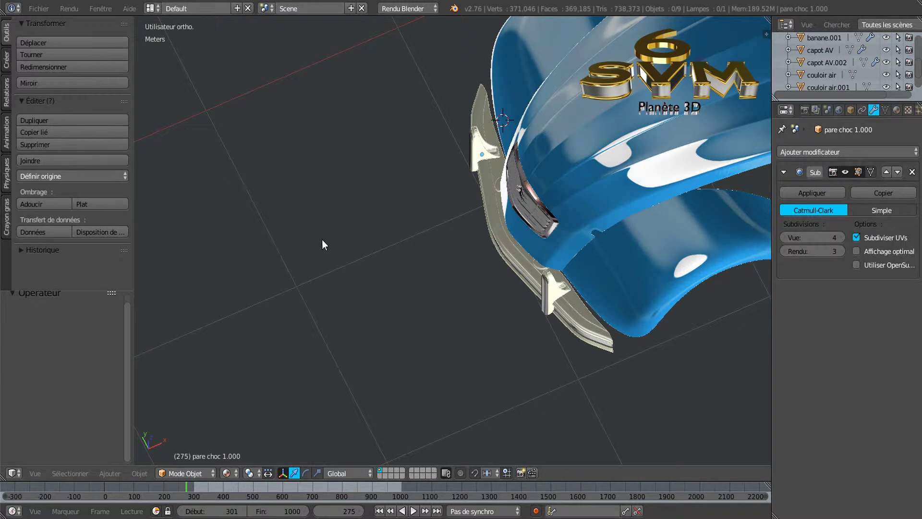
right_click(545, 192)
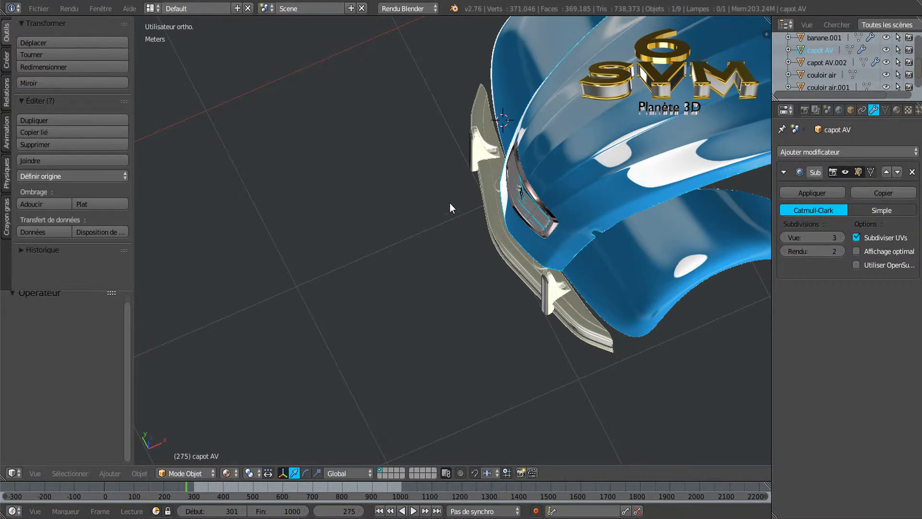
middle_click_drag(410, 204, 500, 246)
scroll(516, 194, "up", 4)
scroll(503, 247, "up", 1)
middle_click_drag(489, 286, 532, 243)
middle_click_drag(462, 282, 518, 238)
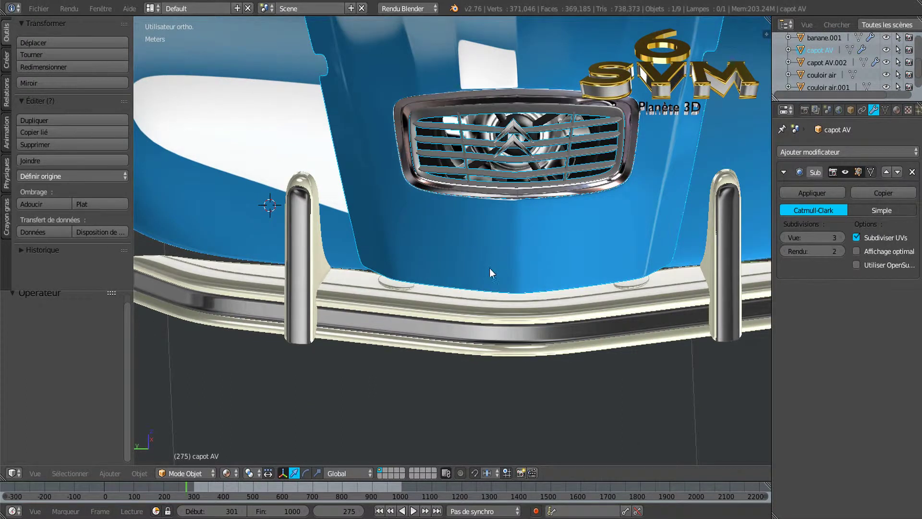
scroll(454, 275, "up", 1)
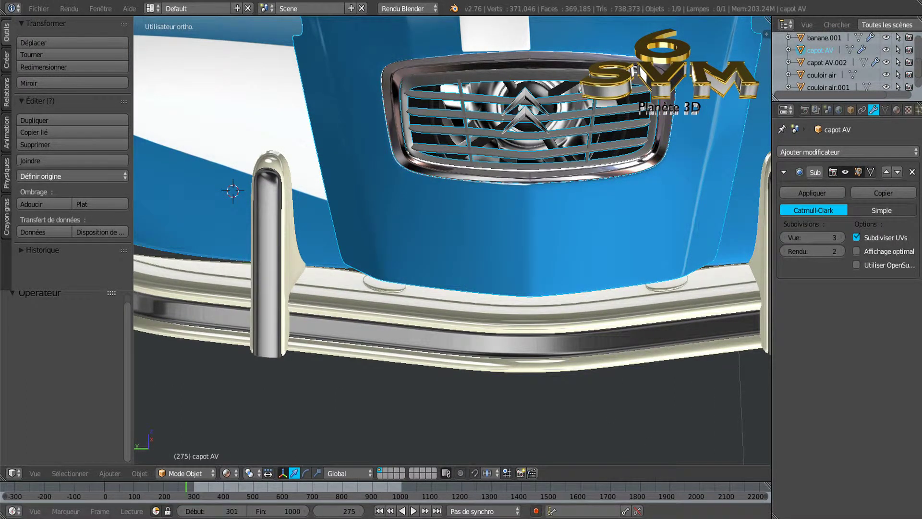
- Switch to the Photos window and study the reference picture of the two bumper guards
mouse_move(636, 518)
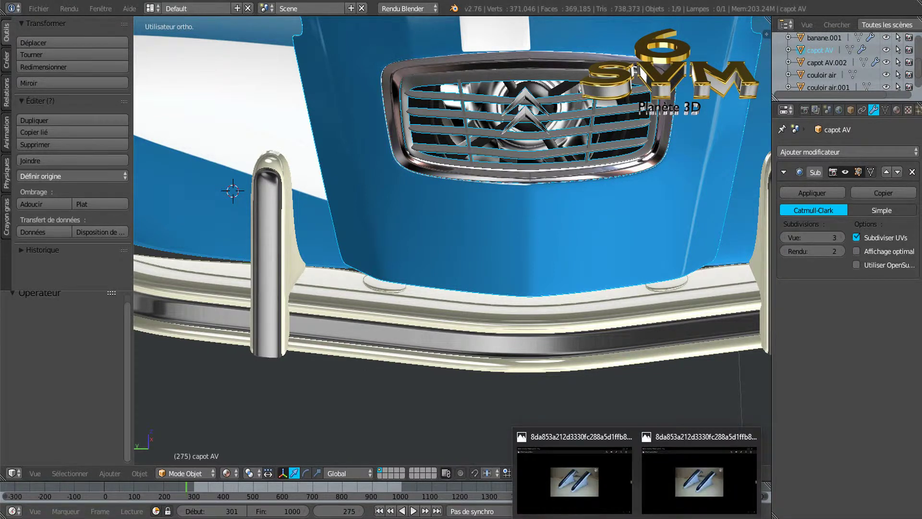
left_click(680, 485)
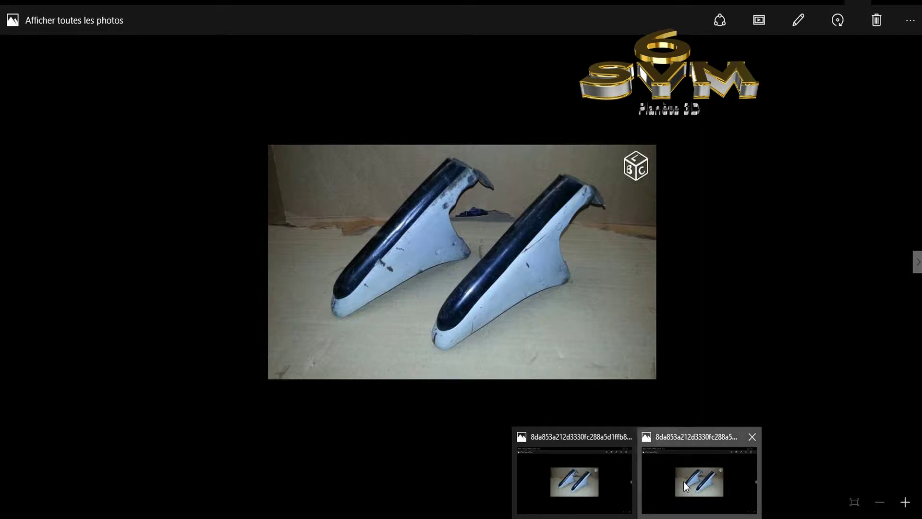
left_click(682, 482)
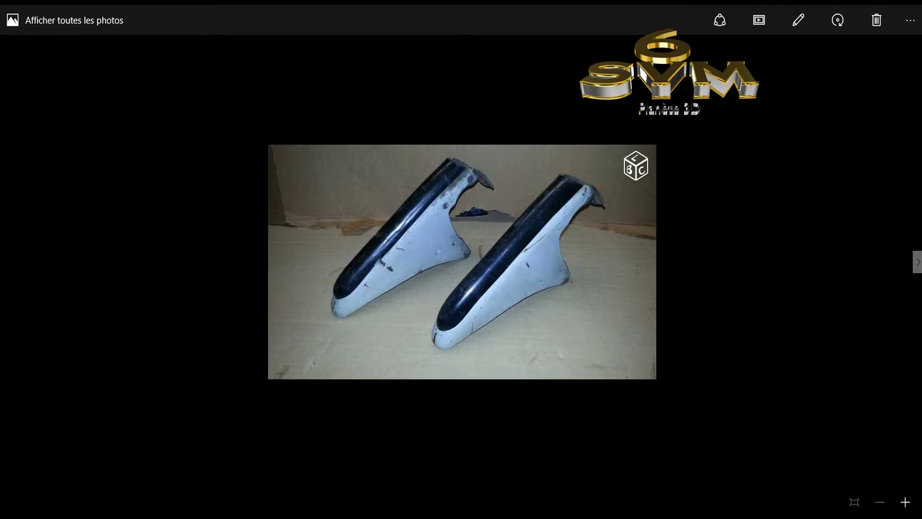
- Return to the Blender window showing the car front and inspect the modelled bumper guards up close from the side and front
mouse_move(665, 516)
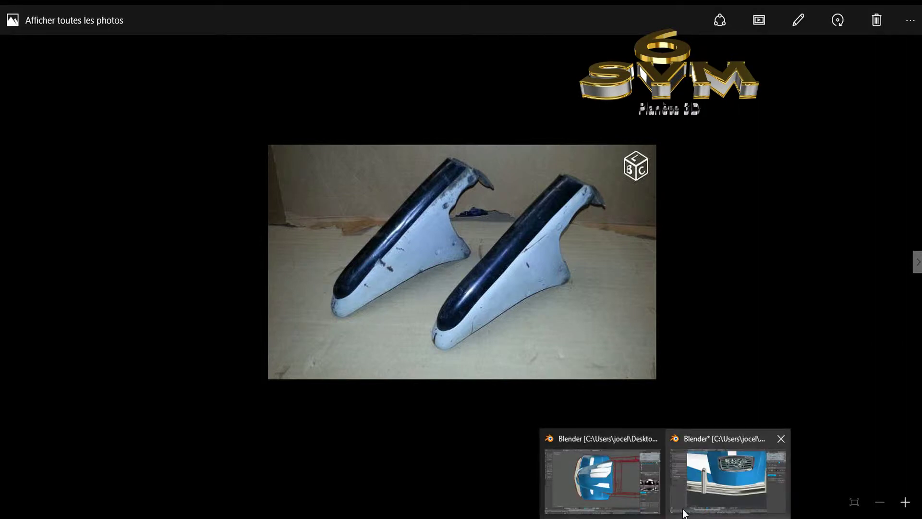
left_click(702, 485)
middle_click_drag(558, 314, 476, 352)
scroll(521, 299, "up", 5)
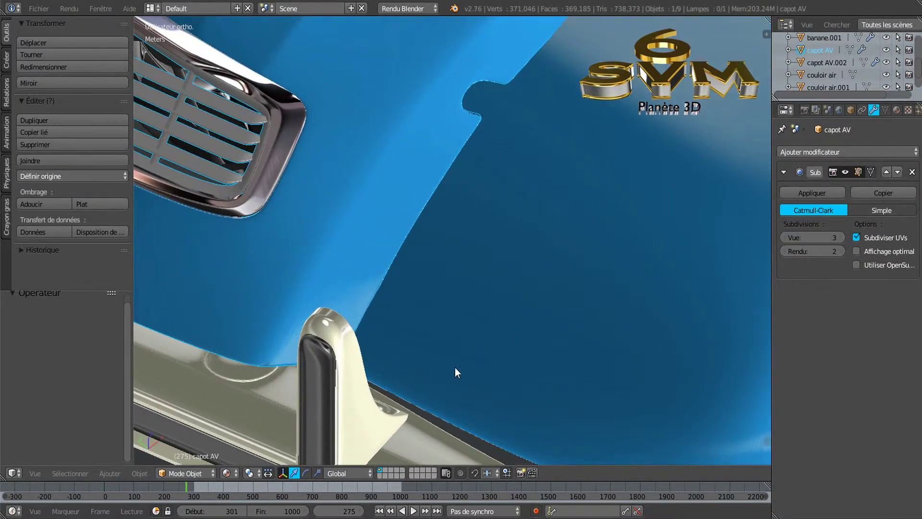
scroll(411, 414, "down", 3)
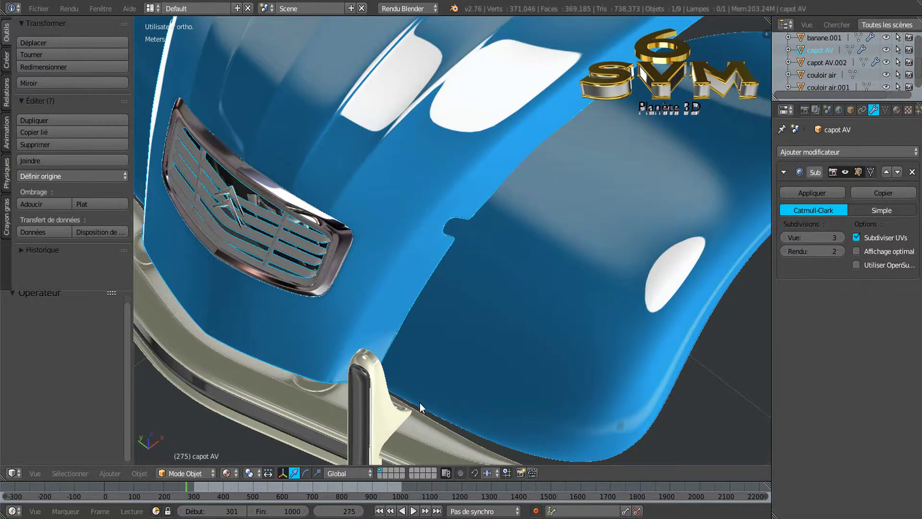
middle_click_drag(416, 431, 457, 339)
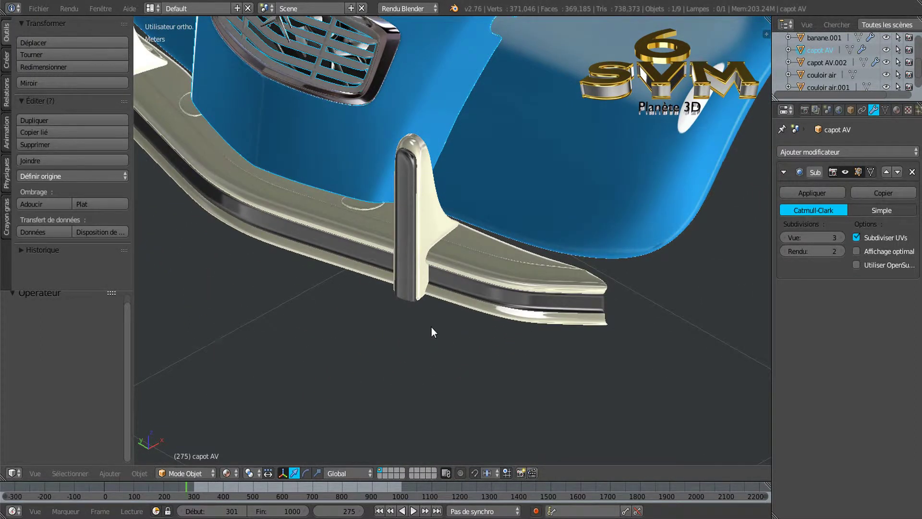
scroll(433, 256, "up", 3)
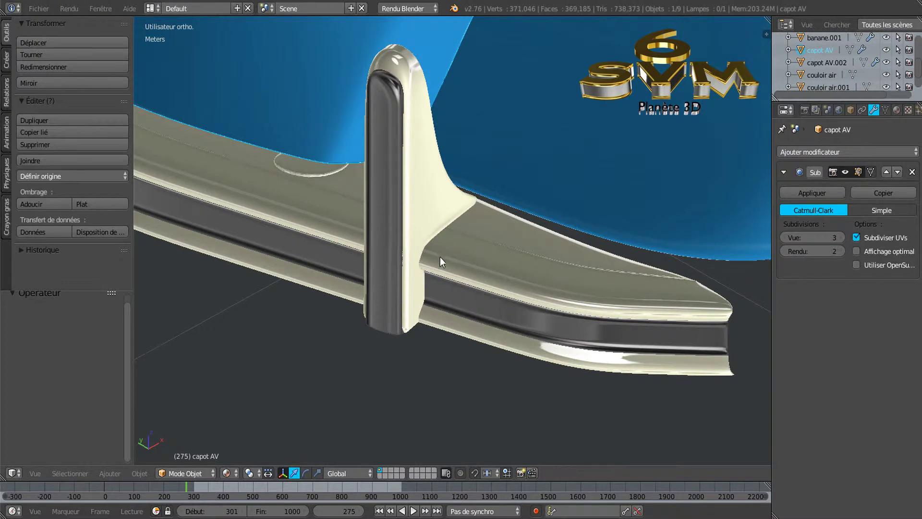
scroll(440, 257, "down", 1)
middle_click_drag(456, 249, 517, 258)
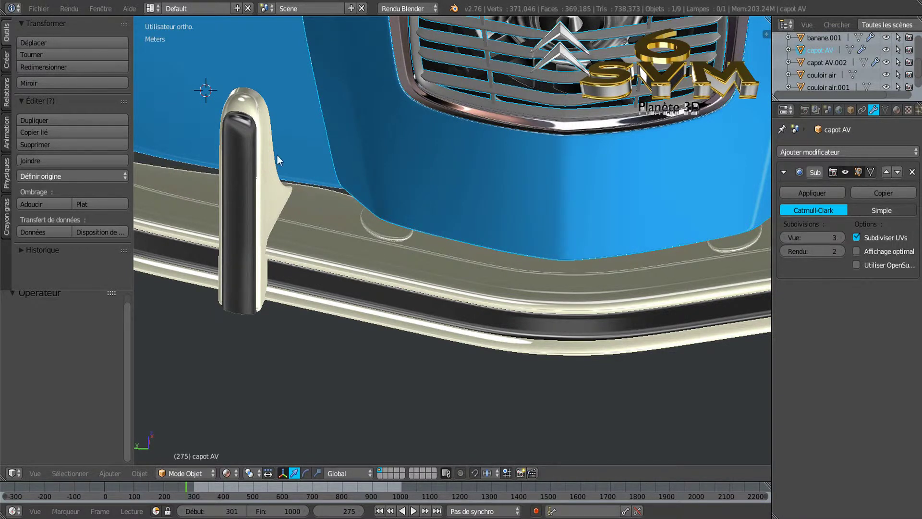
- Examine the full front bumper and how it sits below the hood, from frontal and raised angles
middle_click_drag(553, 272, 523, 261)
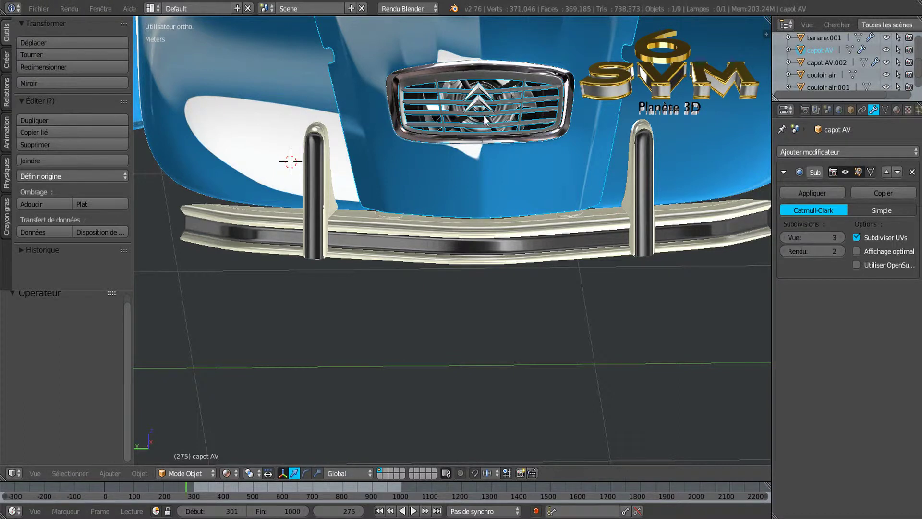
scroll(522, 180, "down", 1)
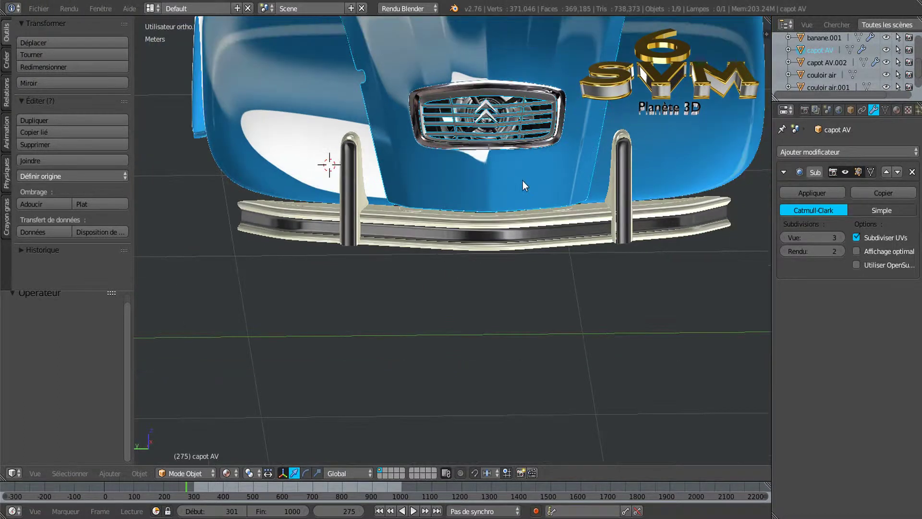
middle_click_drag(554, 197, 553, 258)
middle_click_drag(537, 335, 585, 256, "ctrl")
scroll(572, 269, "down", 2)
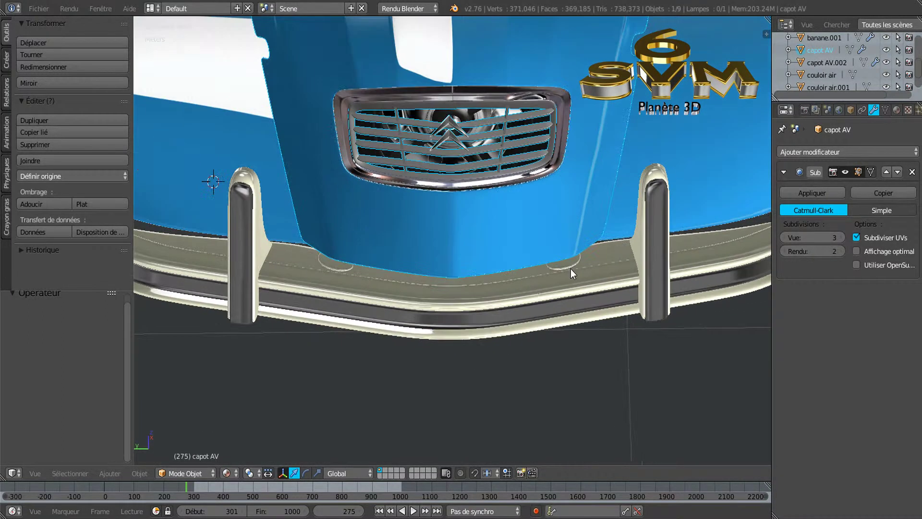
middle_click_drag(526, 270, 533, 235)
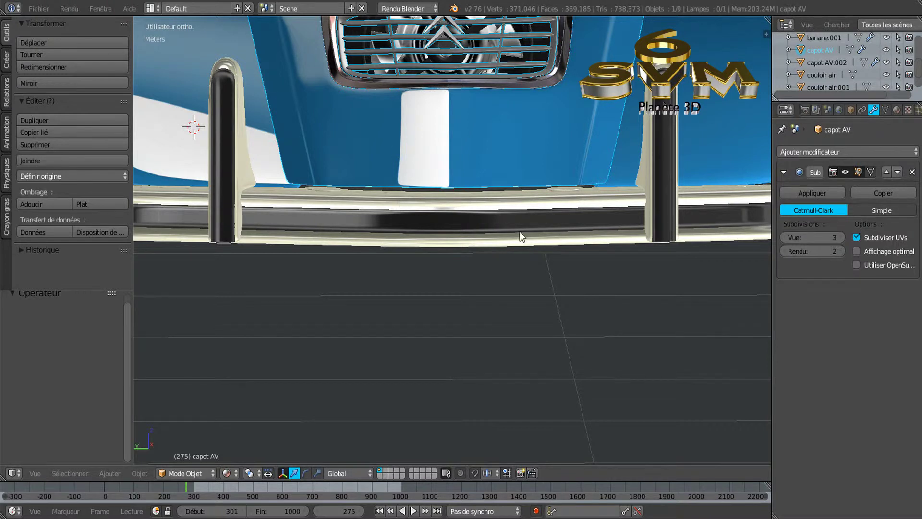
- Examine the front bumper below the hood, and compare its outline with the blueprint in top orthographic view
scroll(521, 235, "down", 2)
middle_click_drag(524, 218, 450, 223)
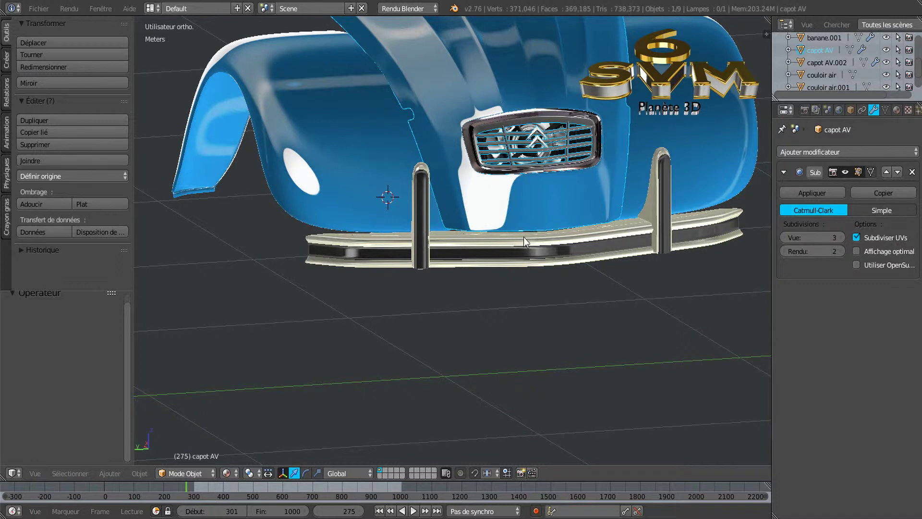
middle_click_drag(566, 250, 538, 251)
scroll(536, 254, "down", 2)
scroll(538, 250, "up", 2)
key("KP_7")
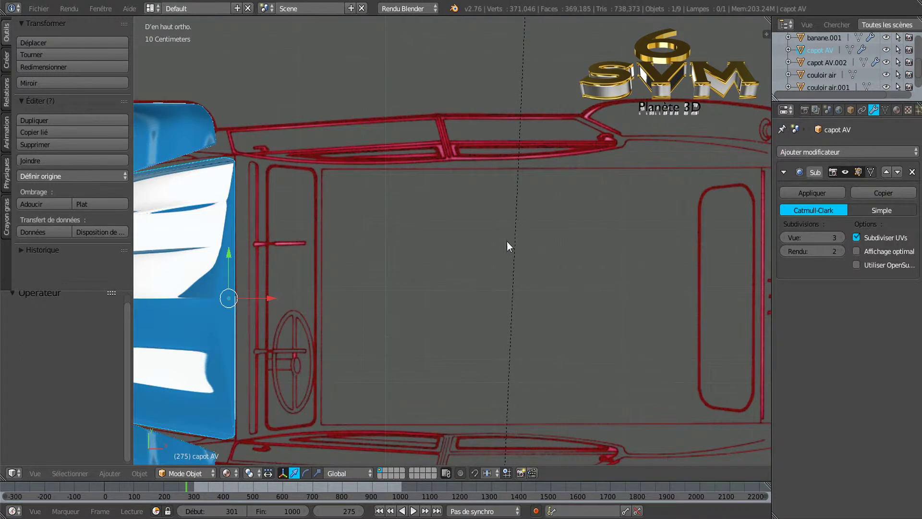
middle_click_drag(376, 259, 709, 189, "shift")
scroll(281, 285, "up", 1)
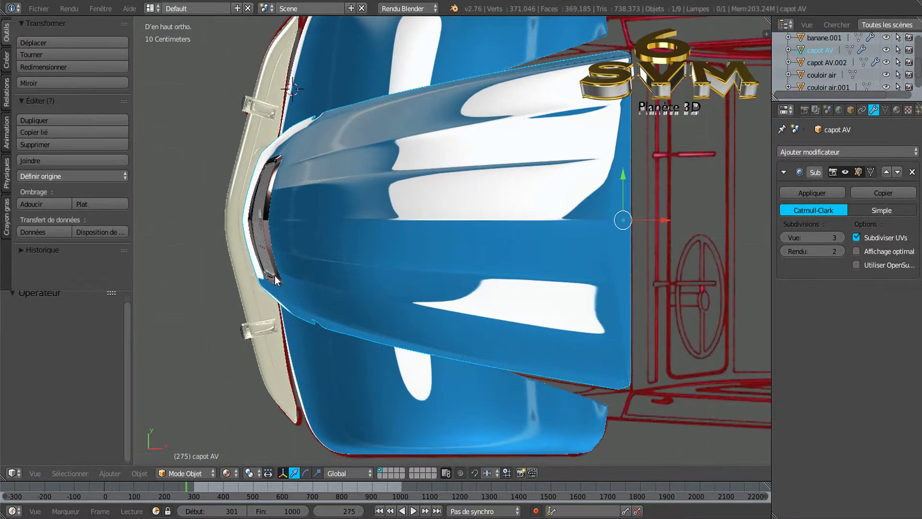
scroll(368, 275, "up", 2)
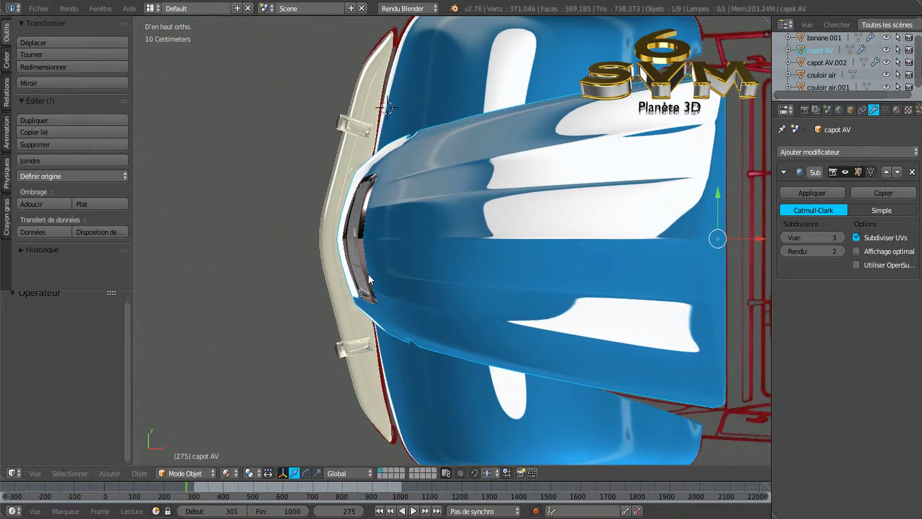
scroll(315, 266, "up", 1)
scroll(318, 264, "down", 1)
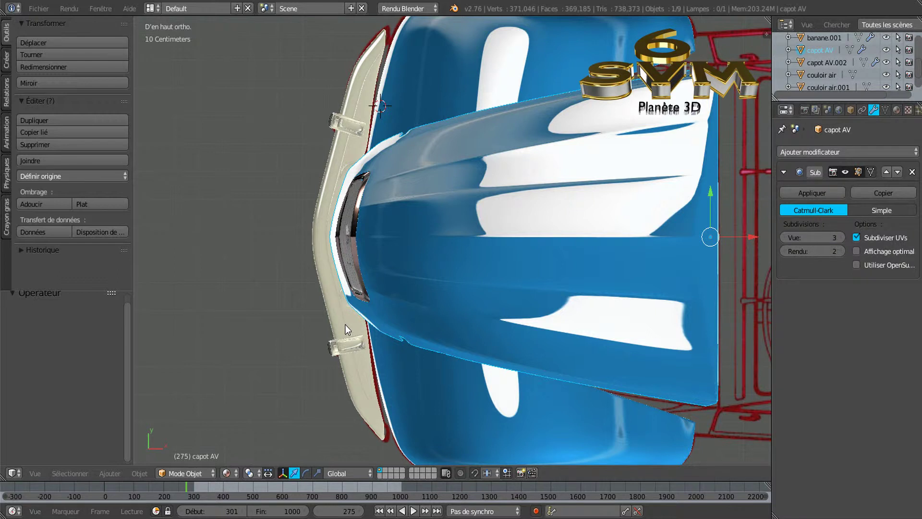
- Select the front bumper object "banane.001", enter Edit Mode on its mesh and set the transform manipulator to scale
middle_click_drag(314, 281, 426, 207)
middle_click_drag(572, 289, 502, 281)
scroll(503, 281, "up", 4)
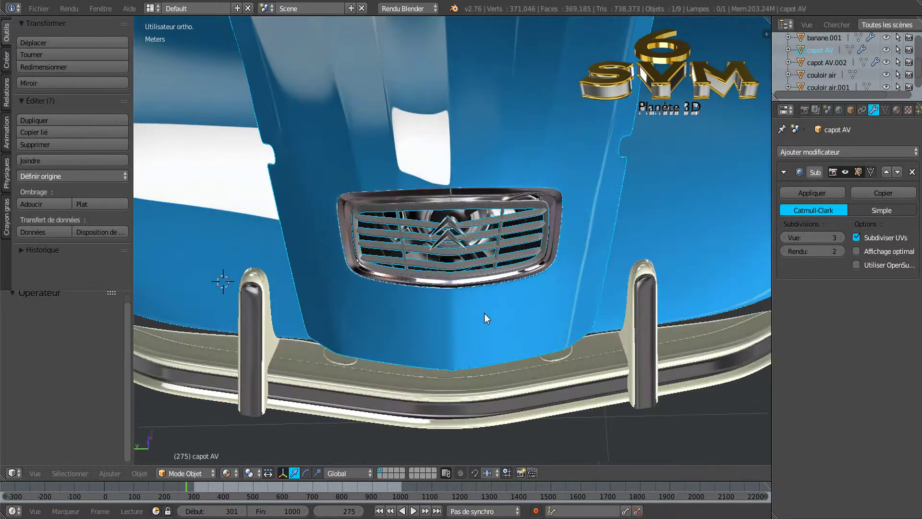
middle_click_drag(484, 313, 494, 237, "shift")
middle_click_drag(463, 346, 457, 345)
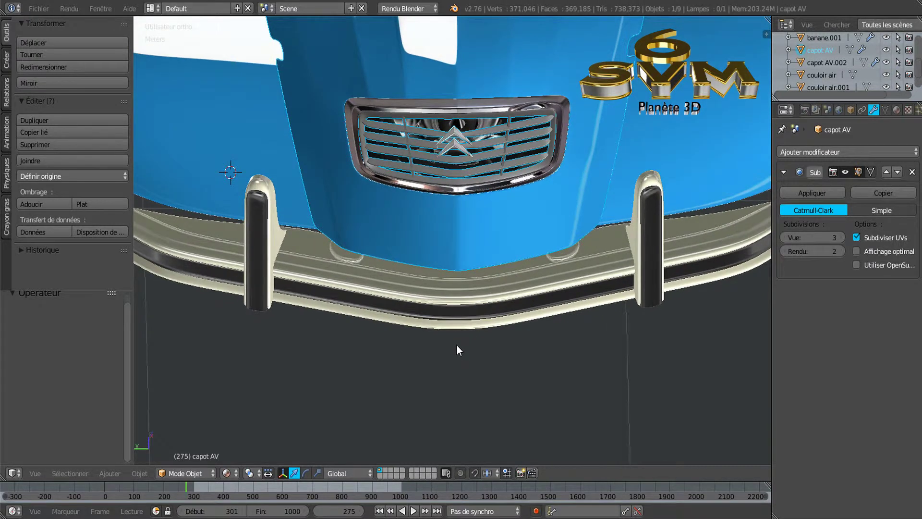
right_click(464, 315)
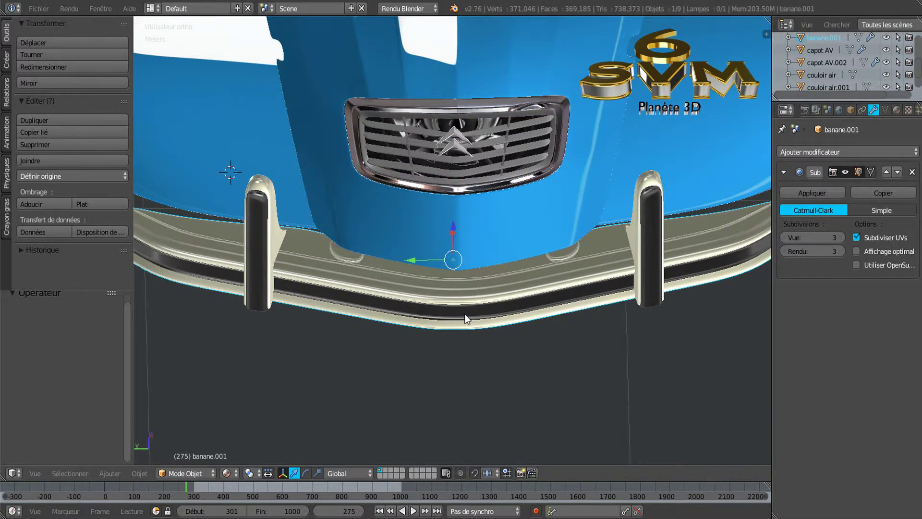
key("Tab")
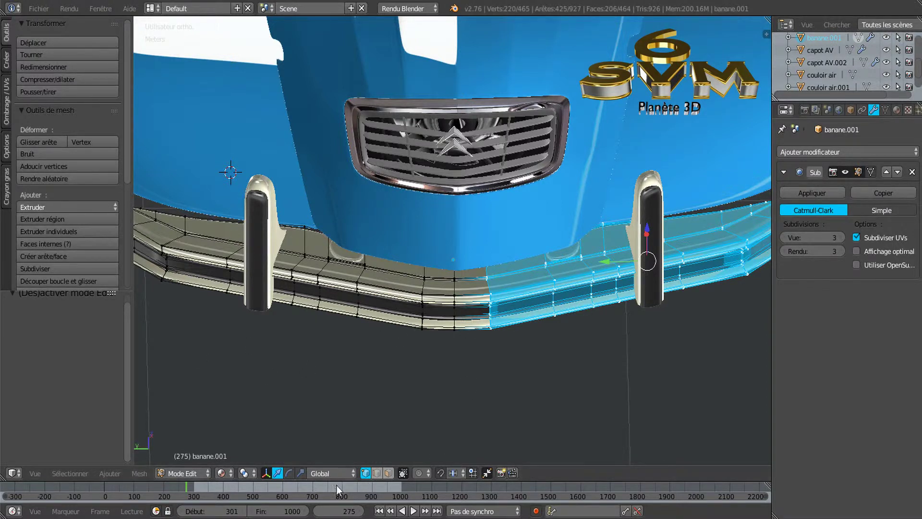
left_click(301, 473)
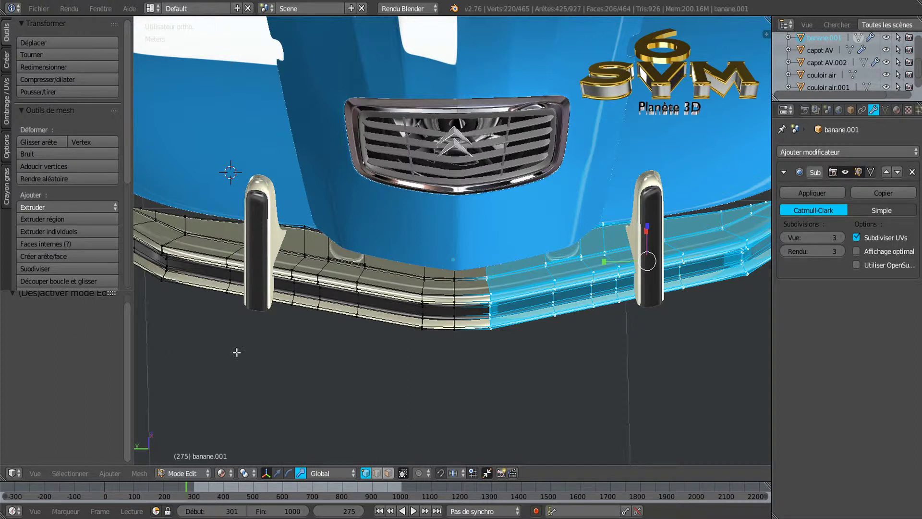
scroll(387, 375, "down", 1)
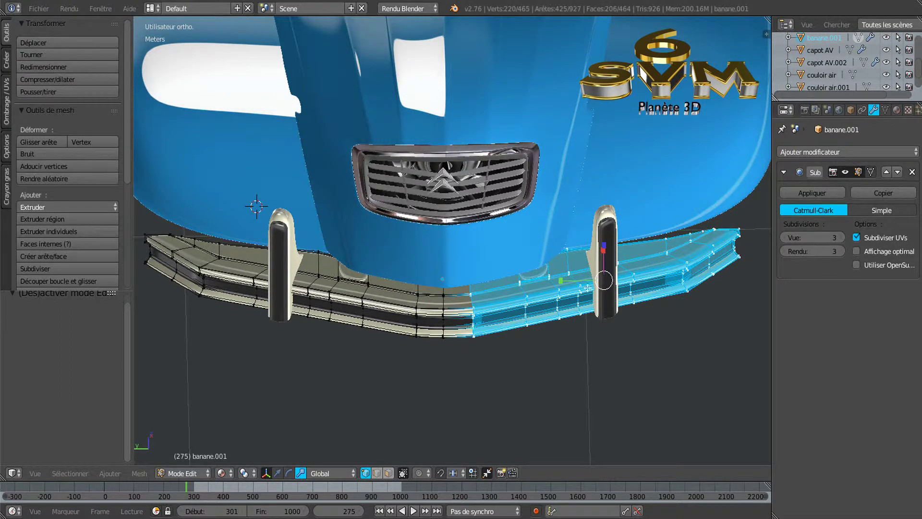
left_click(487, 473)
scroll(475, 332, "down", 1)
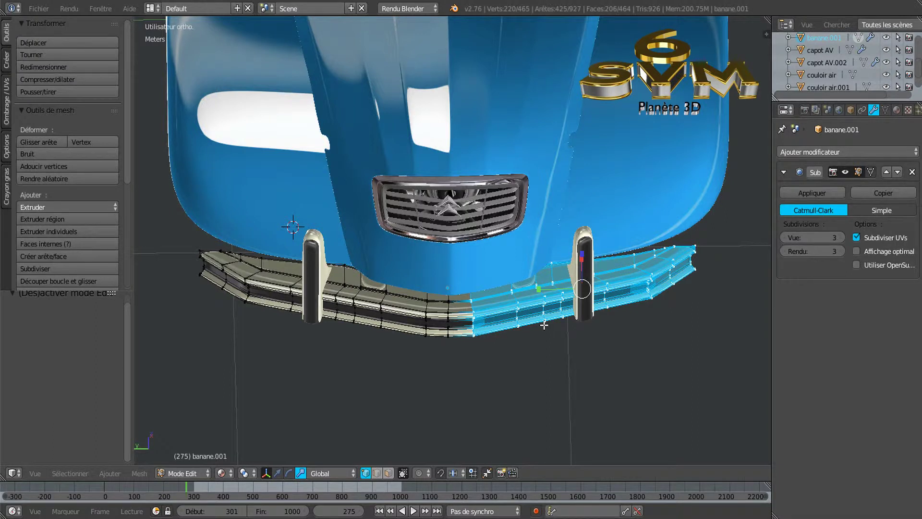
- Compare the bumper mesh with the blueprint from above in wireframe, and return the viewport to solid shading
key("KP_7")
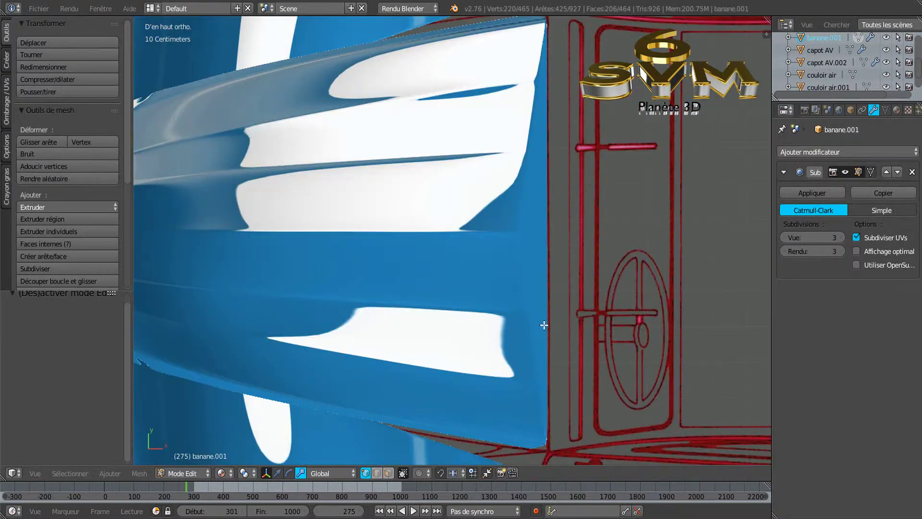
scroll(575, 281, "down", 4)
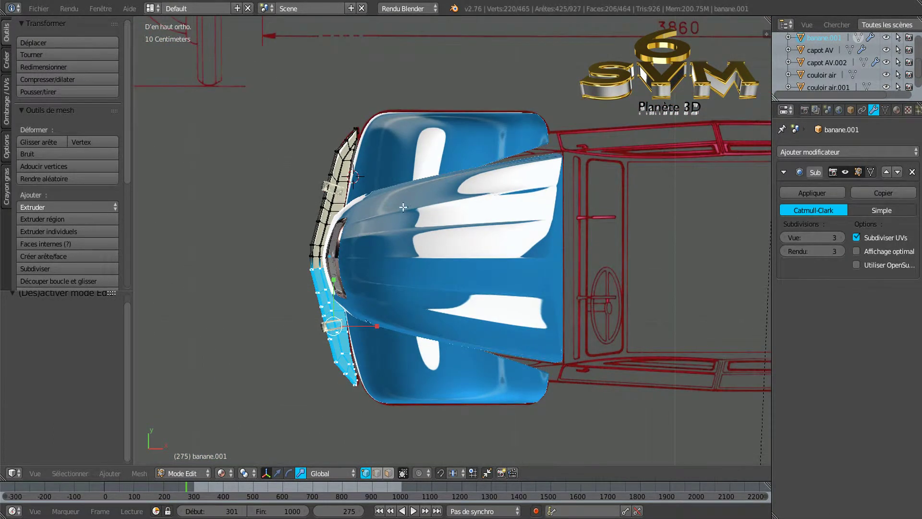
scroll(406, 206, "up", 3)
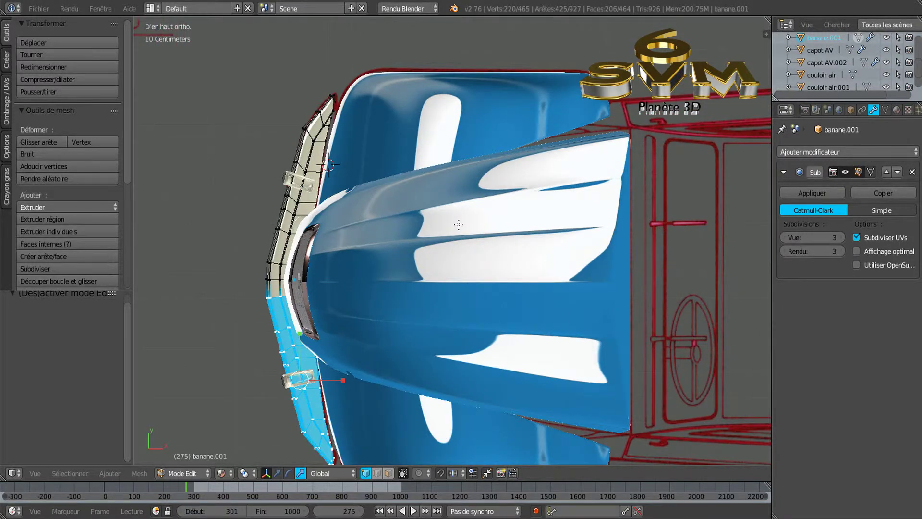
key("z")
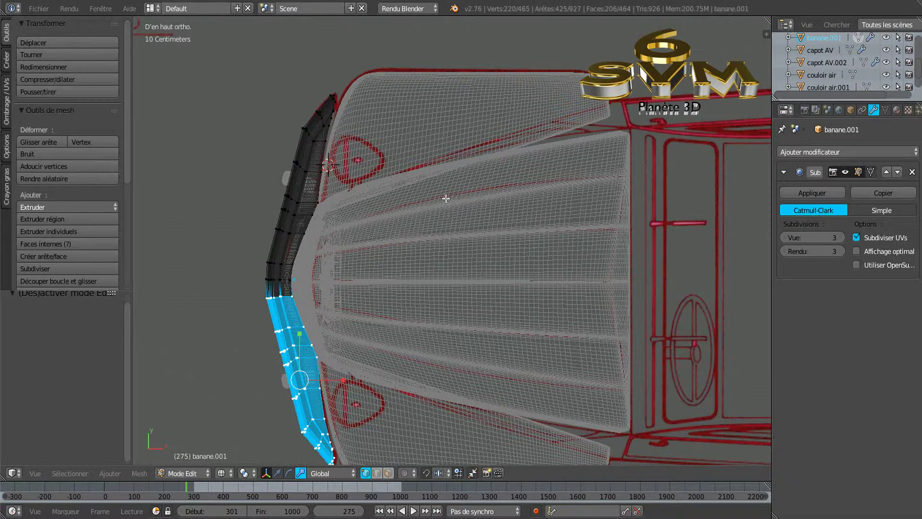
key("Tab")
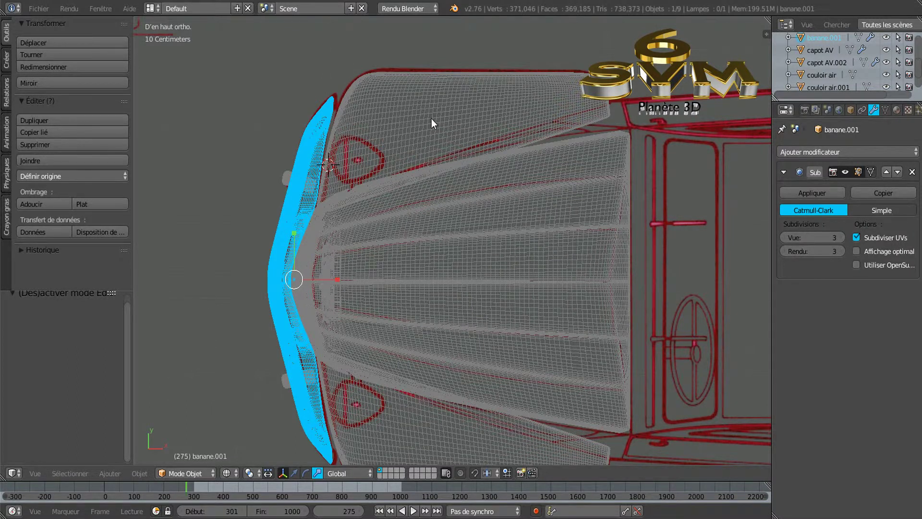
key("Tab")
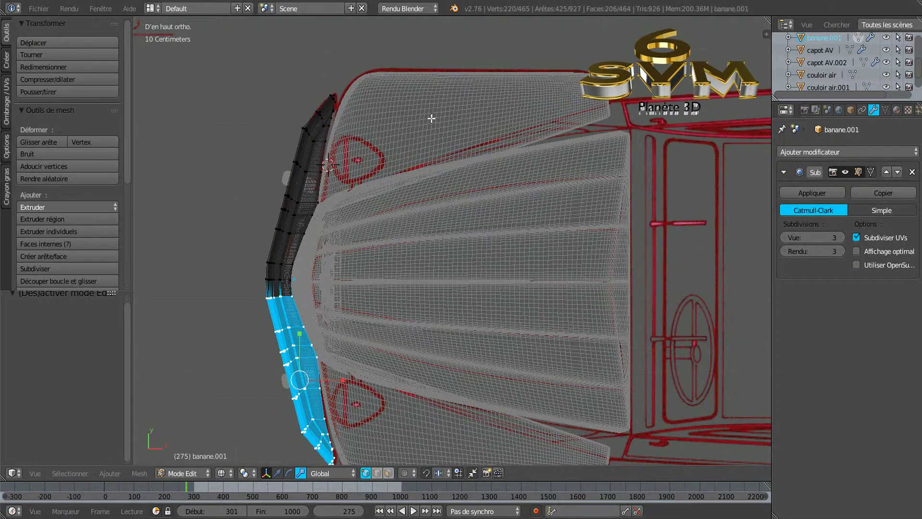
key("z")
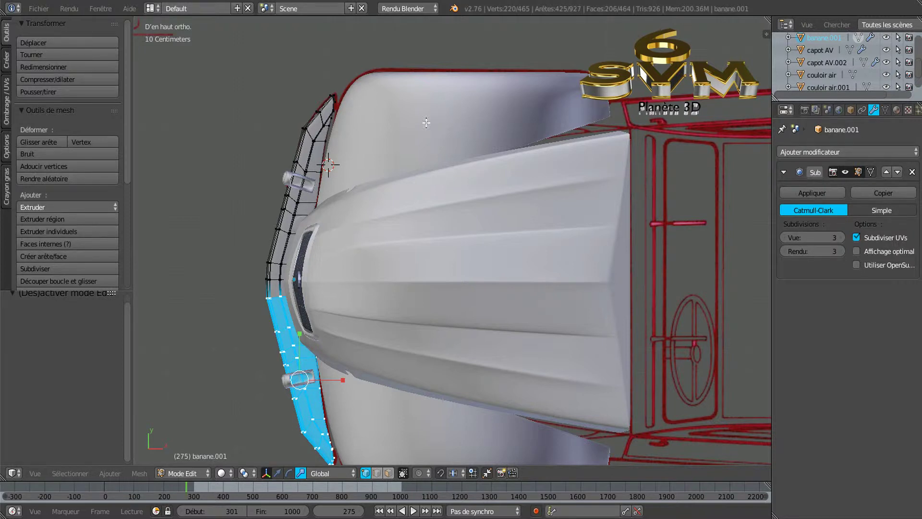
- Leave mesh editing, select the fender object "capot AV.002" and examine how the fenders meet the bumper from the side
key("Tab")
right_click(426, 123)
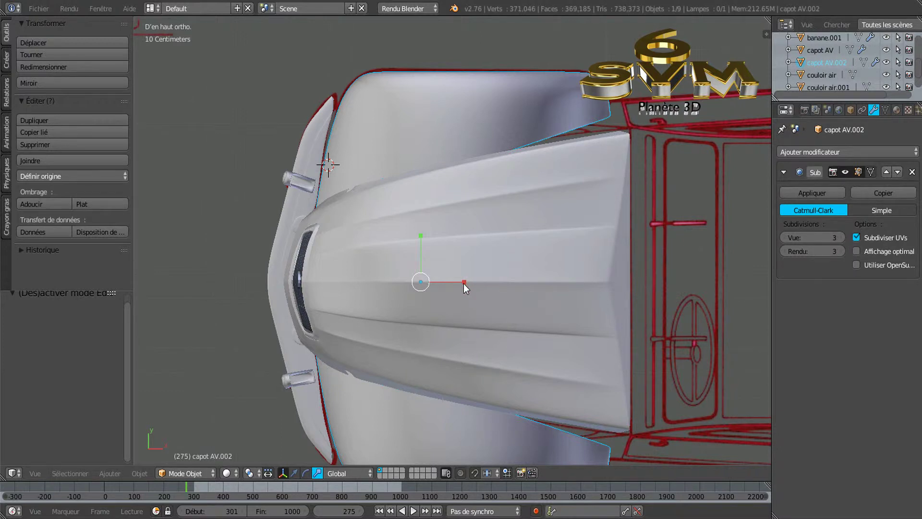
middle_click_drag(491, 270, 487, 226, "shift")
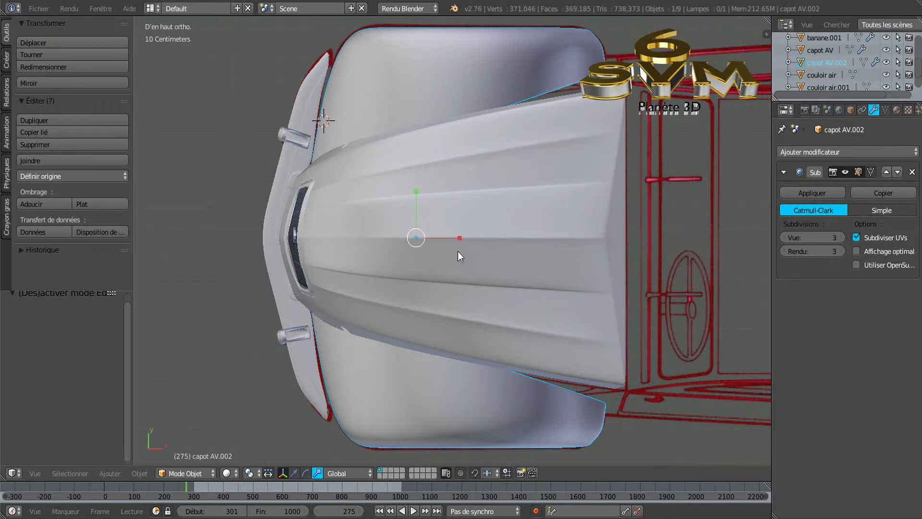
mouse_move(388, 255)
middle_mouse_down()
mouse_move(406, 191)
mouse_move(399, 121)
mouse_move(382, 258)
middle_mouse_up()
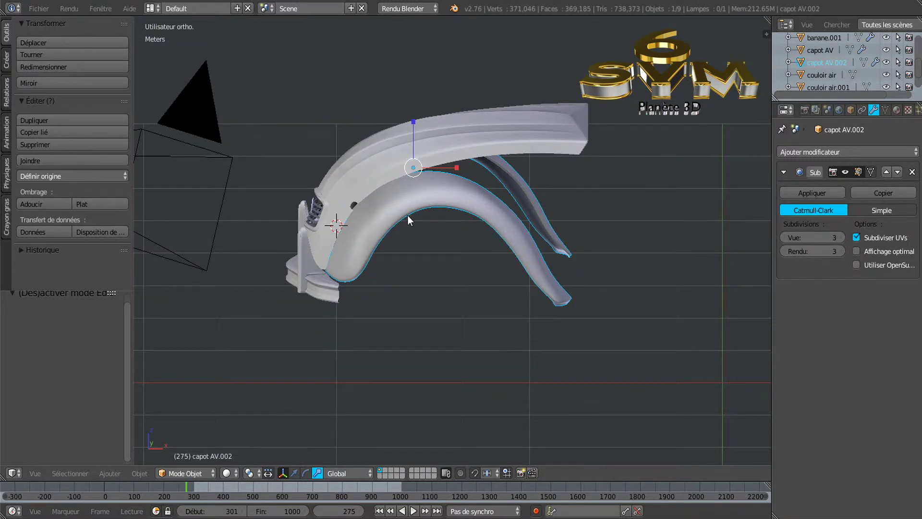
middle_click_drag(508, 202, 658, 244)
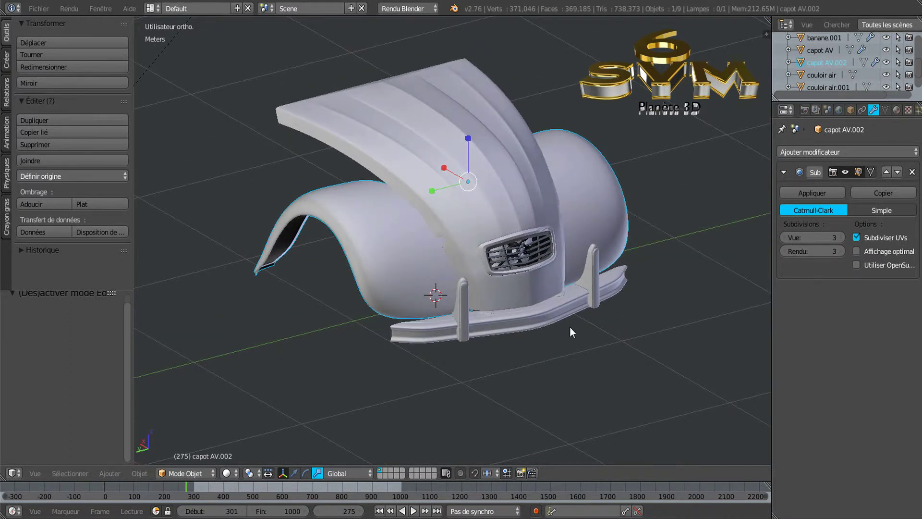
scroll(569, 331, "up", 3)
middle_click_drag(445, 264, 509, 256)
scroll(509, 256, "up", 2)
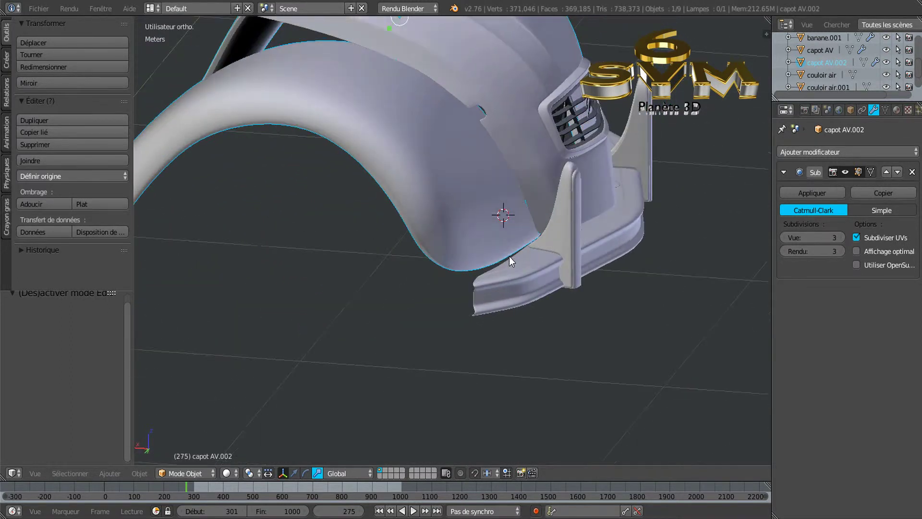
middle_click_drag(521, 206, 474, 309, "shift")
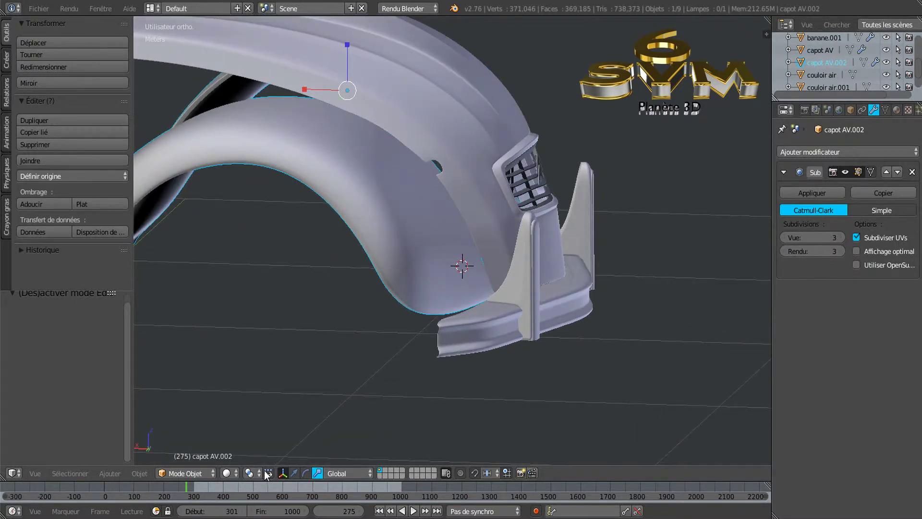
- Set the viewport shading to Matériau and inspect the fit between fender, hood and bumper from the side and front
left_click(232, 472)
left_click(241, 403)
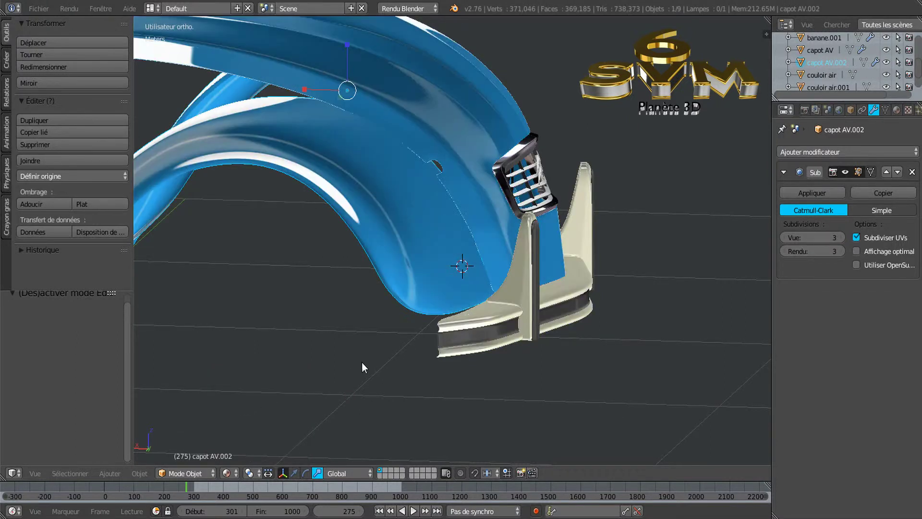
scroll(375, 356, "up", 5)
middle_click_drag(419, 366, 551, 268)
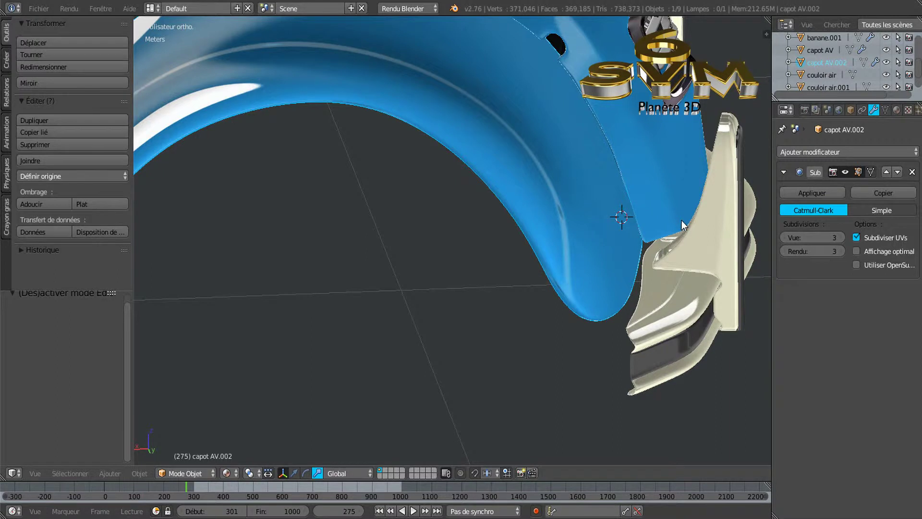
scroll(654, 260, "down", 3)
middle_click_drag(580, 284, 493, 281)
scroll(555, 286, "up", 3)
scroll(431, 310, "down", 3)
middle_click_drag(431, 309, 298, 314)
scroll(442, 306, "up", 3)
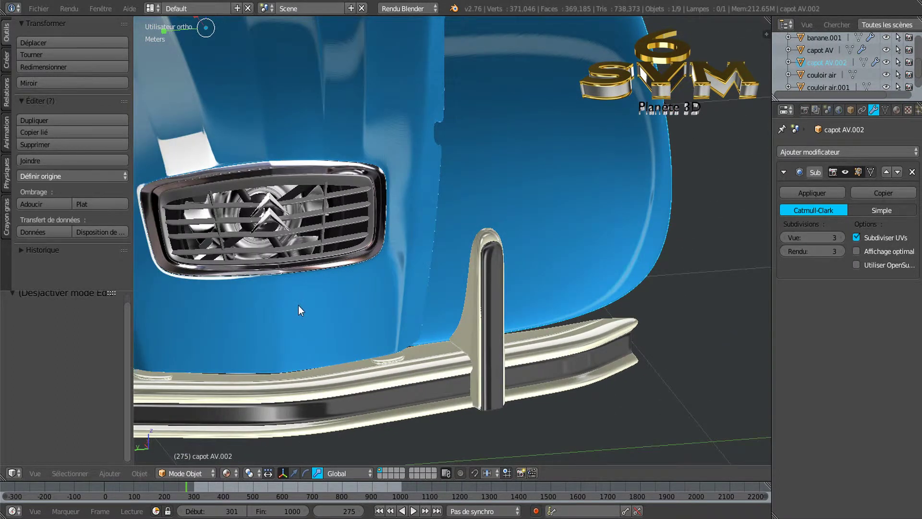
- Open the hood mesh "capot AV" in Edit Mode and add all vertices along its lower front edge to the selection
right_click(297, 307)
middle_click_drag(384, 298, 460, 273)
key("Tab")
middle_click_drag(481, 317, 406, 316)
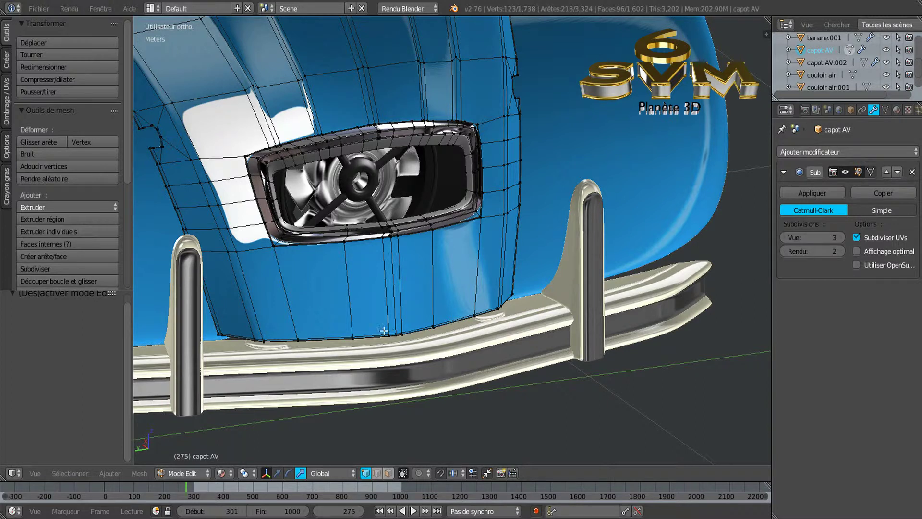
key("z")
key("c")
mouse_move(226, 336)
left_mouse_down()
mouse_move(417, 330)
mouse_move(519, 300)
left_mouse_up()
right_click(348, 348)
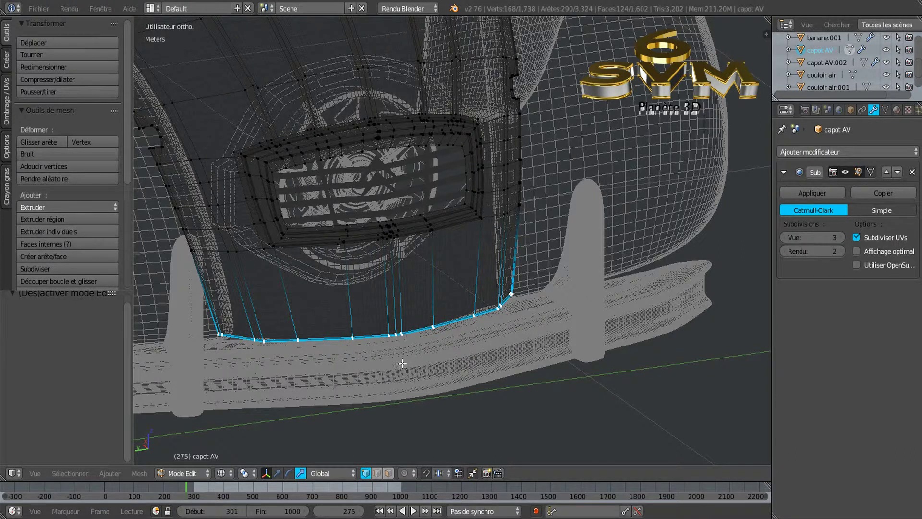
- Check the selected lower hood edge from the side in solid and wireframe shading, and restore the Matériau viewport shading
key("z")
middle_click_drag(403, 363, 467, 349)
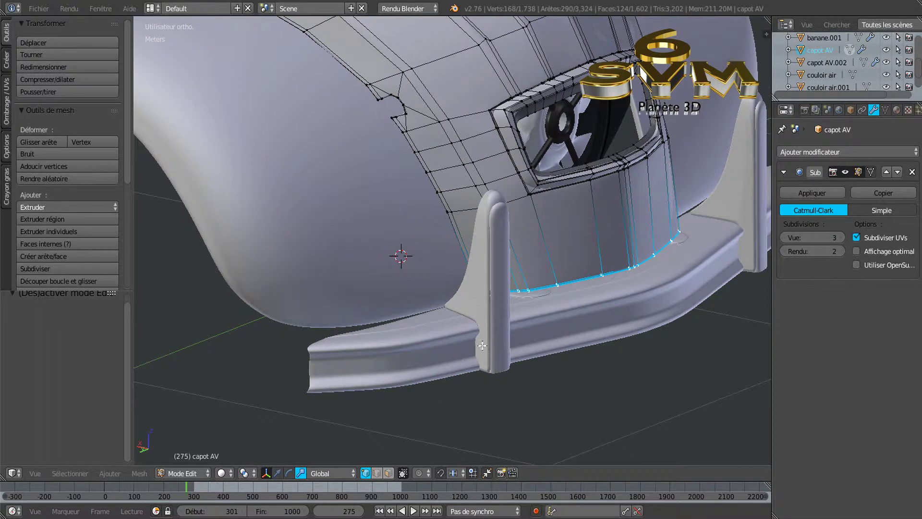
middle_click_drag(584, 310, 549, 344)
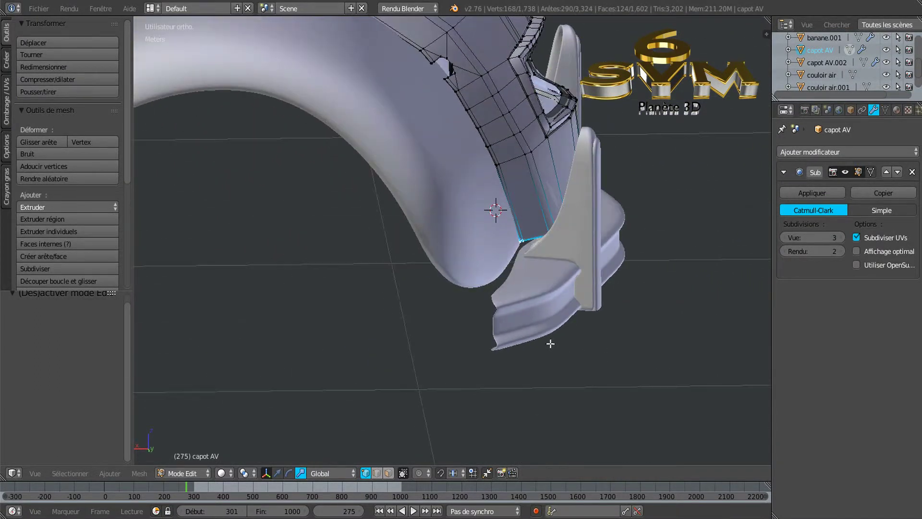
left_click(222, 474)
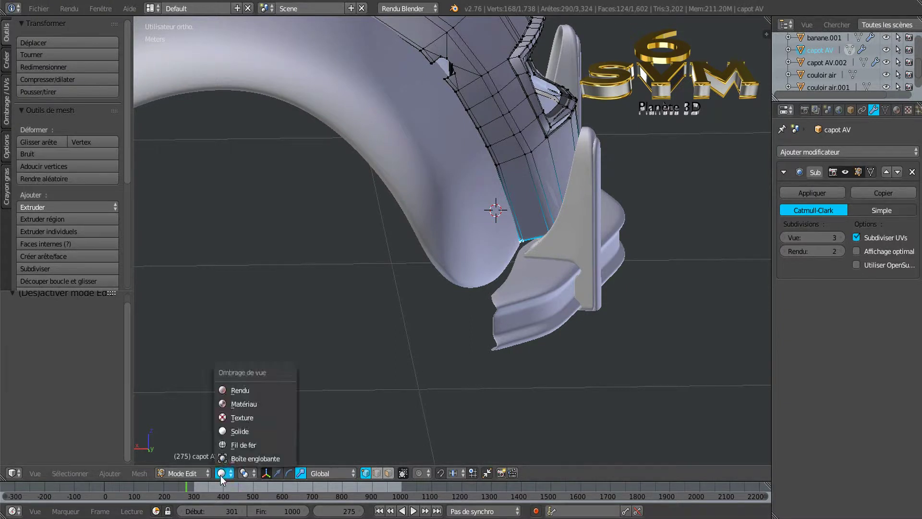
left_click(231, 442)
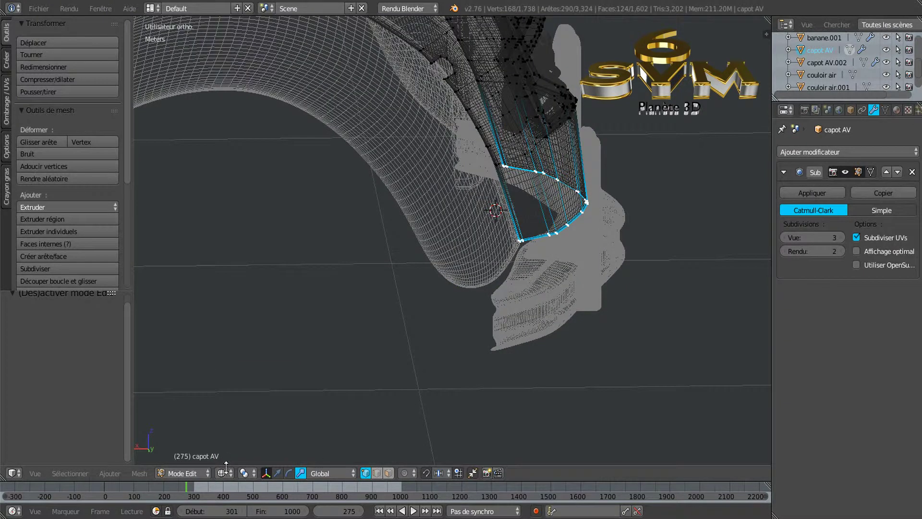
left_click(224, 473)
left_click(233, 406)
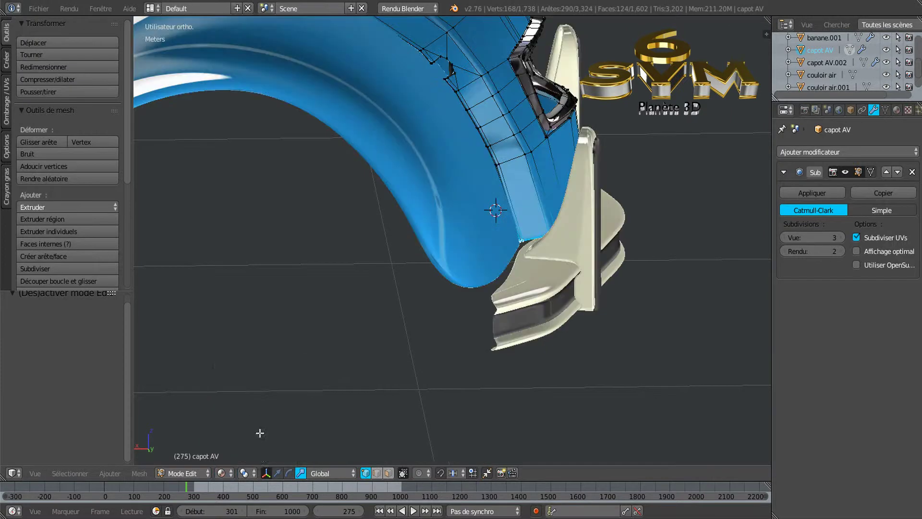
- Set the pivot point to Curseur 3D and place the 3D cursor just in front of the bumper
left_click(240, 473)
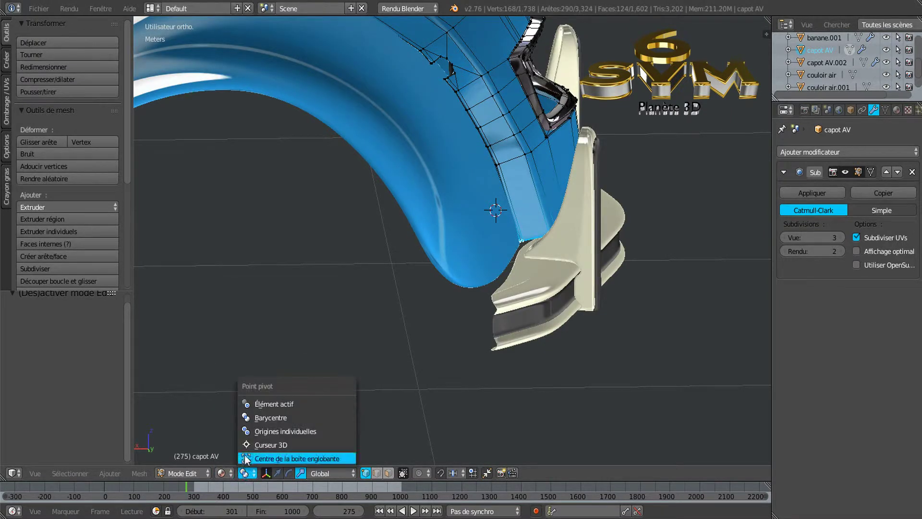
left_click(248, 445)
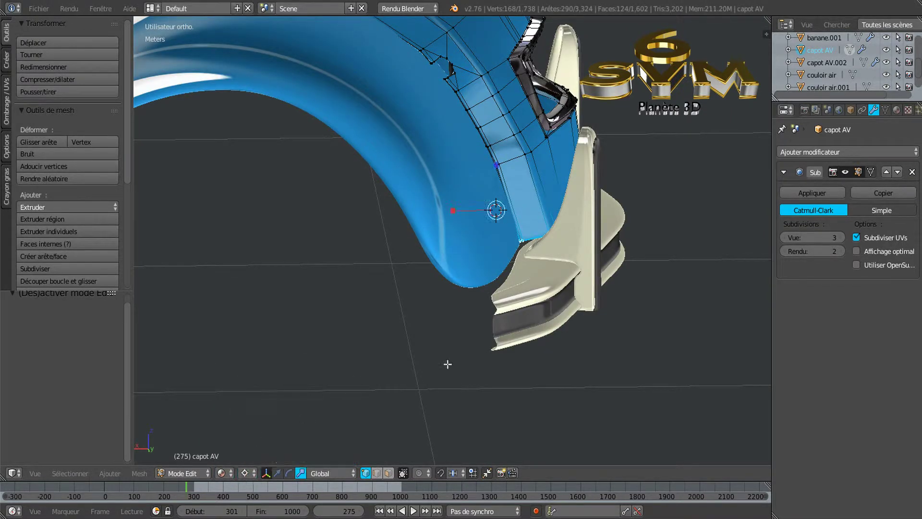
left_click(658, 231)
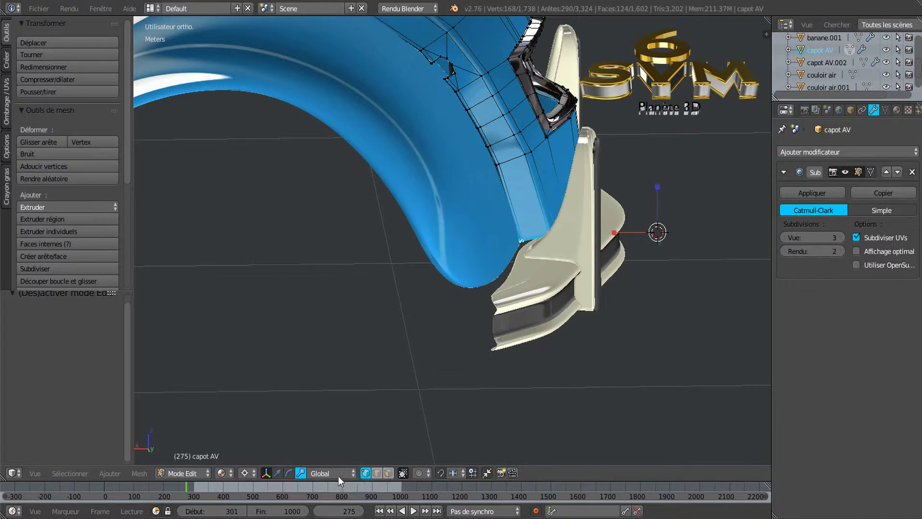
- Try to shift the selected hood vertices by -2.09 mm along X with the translate manipulator, and undo back to the rear-edge selection
left_click(277, 473)
left_click_drag(614, 233, 615, 238)
middle_click_drag(613, 249, 577, 331)
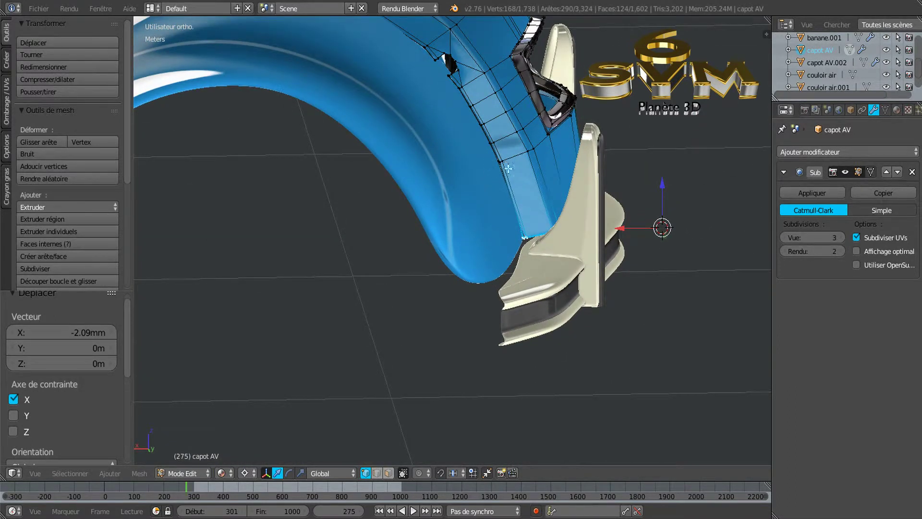
middle_click_drag(510, 288, 513, 262)
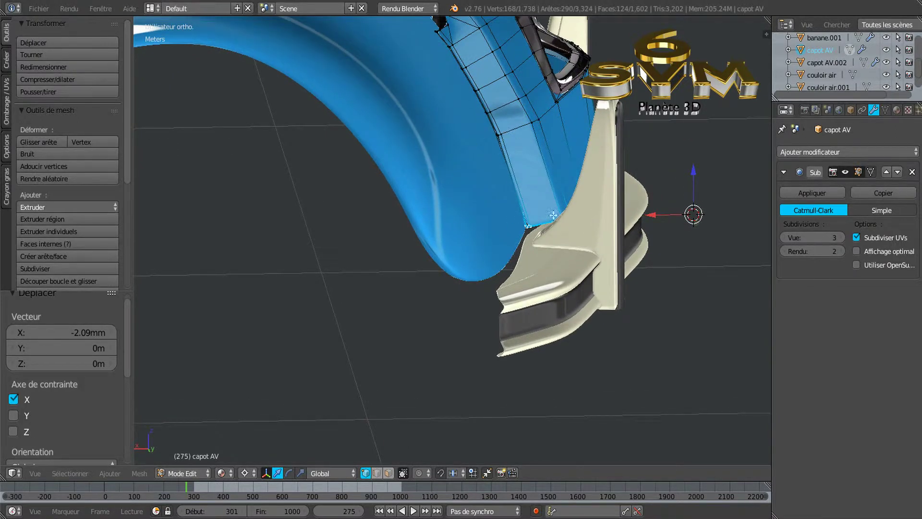
middle_click_drag(575, 285, 543, 288)
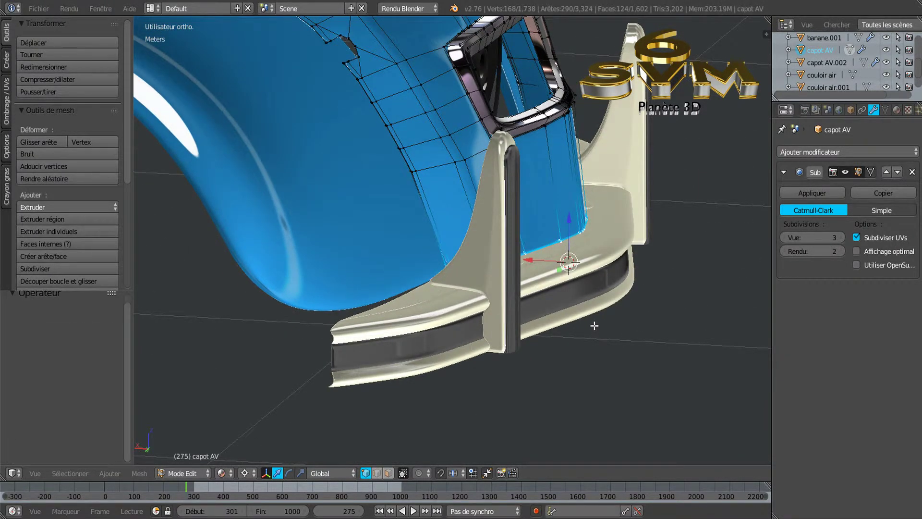
key("ctrl+z")
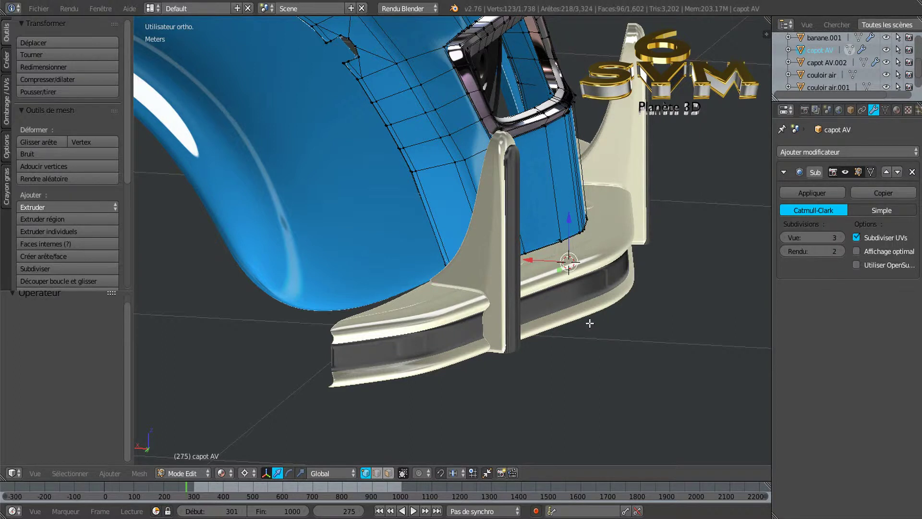
- Examine how the hood's lower front edge meets the bumper from the front and in top view over the blueprint
scroll(555, 337, "up", 2)
middle_click_drag(555, 337, 482, 347)
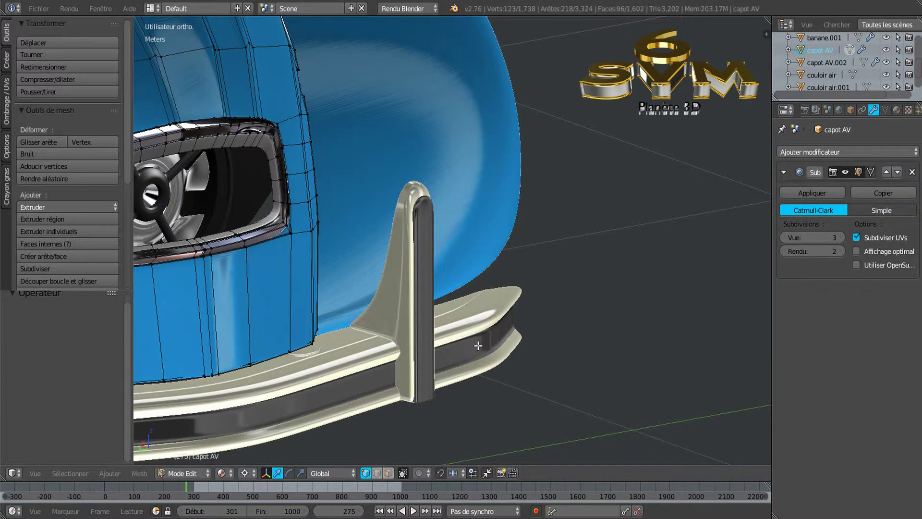
middle_click_drag(422, 342, 436, 340)
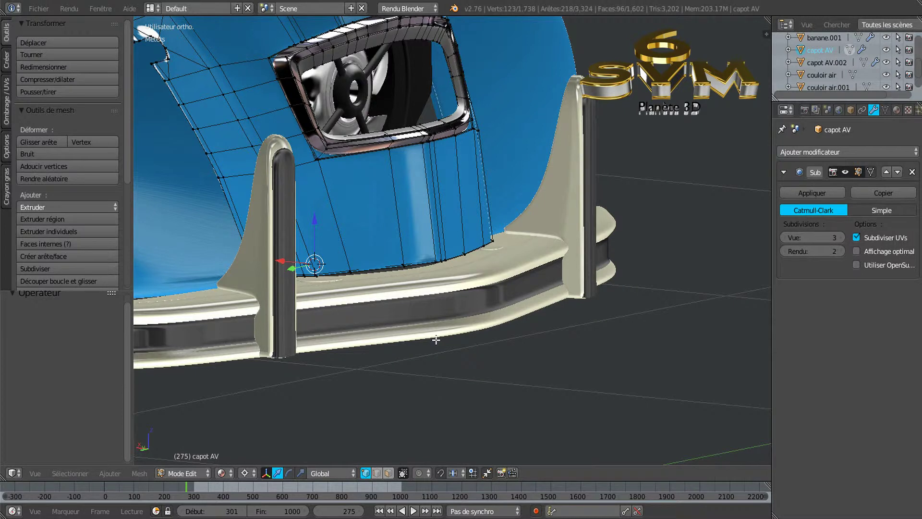
key("KP_7")
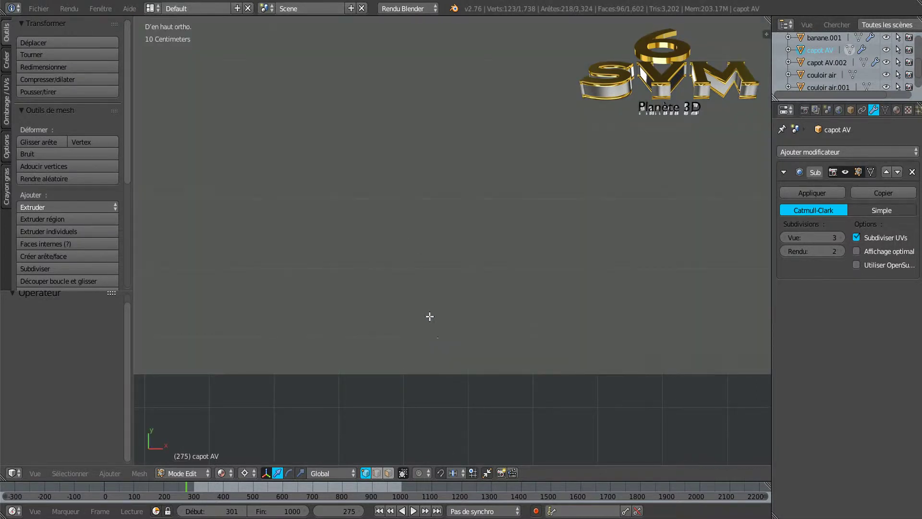
scroll(413, 242, "down", 8)
middle_click_drag(438, 144, 447, 320, "shift")
scroll(303, 247, "up", 6)
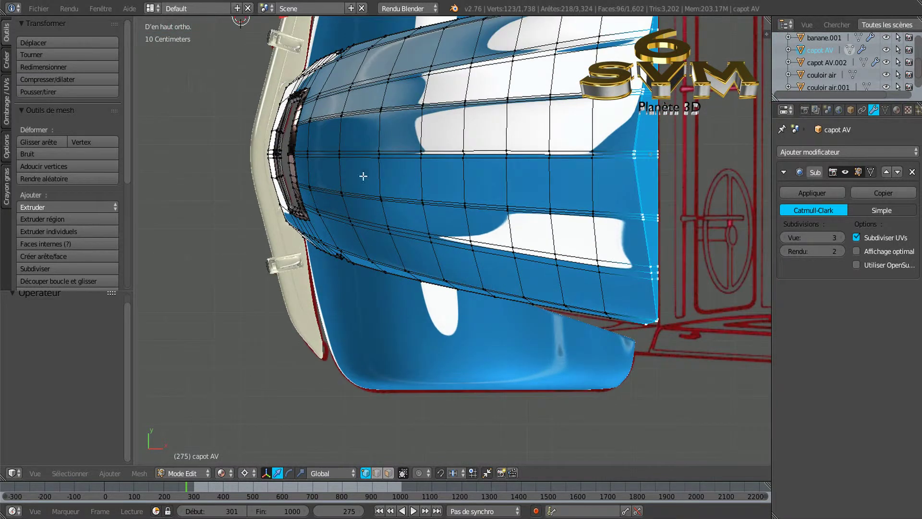
scroll(409, 267, "down", 4)
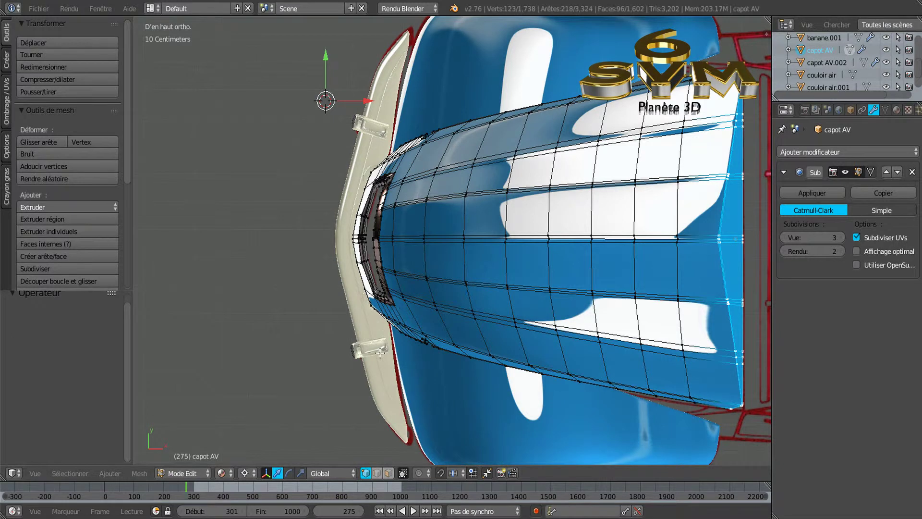
- Leave Edit Mode, temporarily hide the hood to compare the bumper with the blueprint from above, and check the hood's front edge closely
key("Tab")
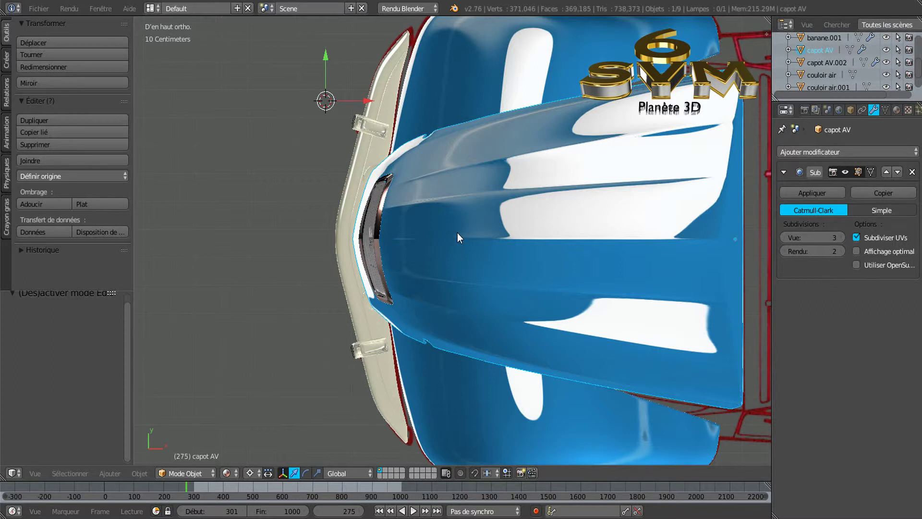
key("h")
scroll(330, 268, "up", 4)
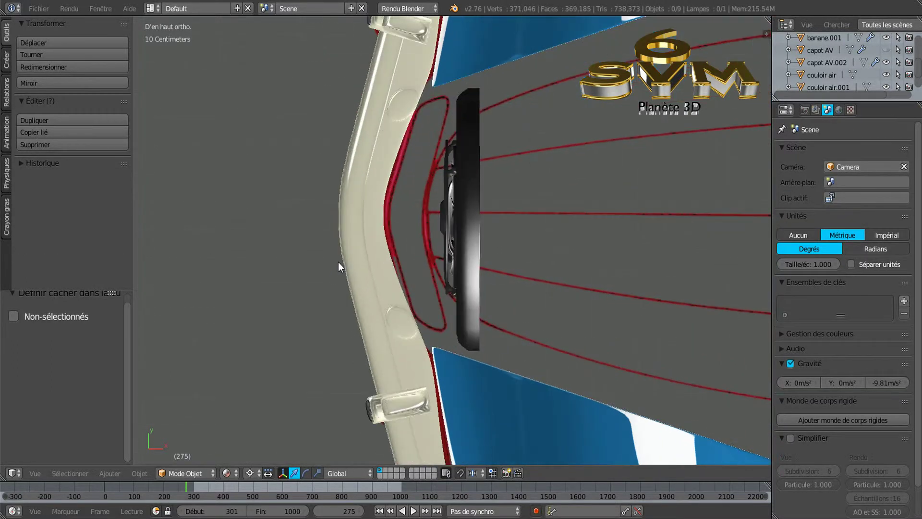
scroll(338, 261, "down", 2)
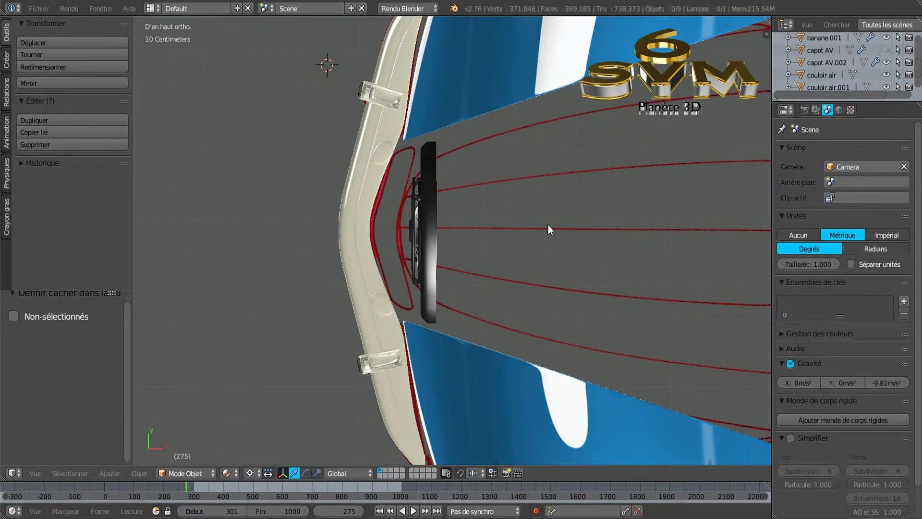
key("alt+h")
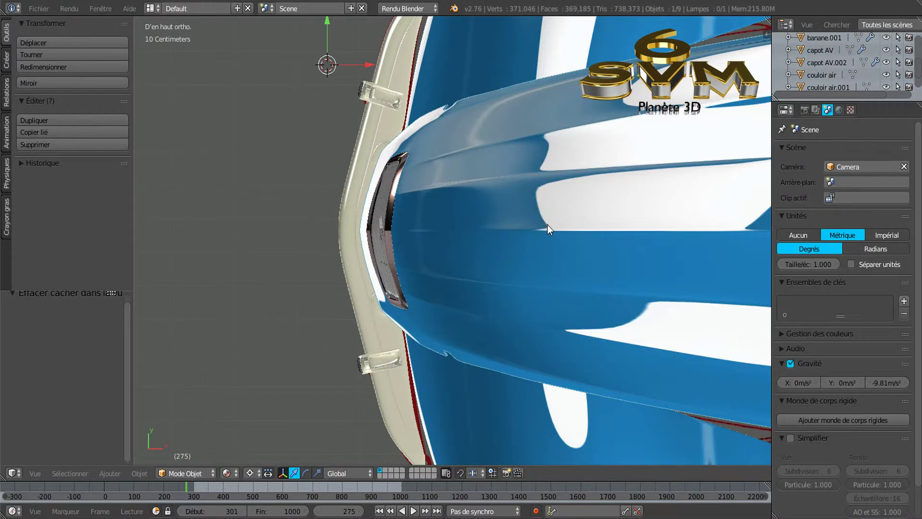
scroll(348, 242, "up", 5)
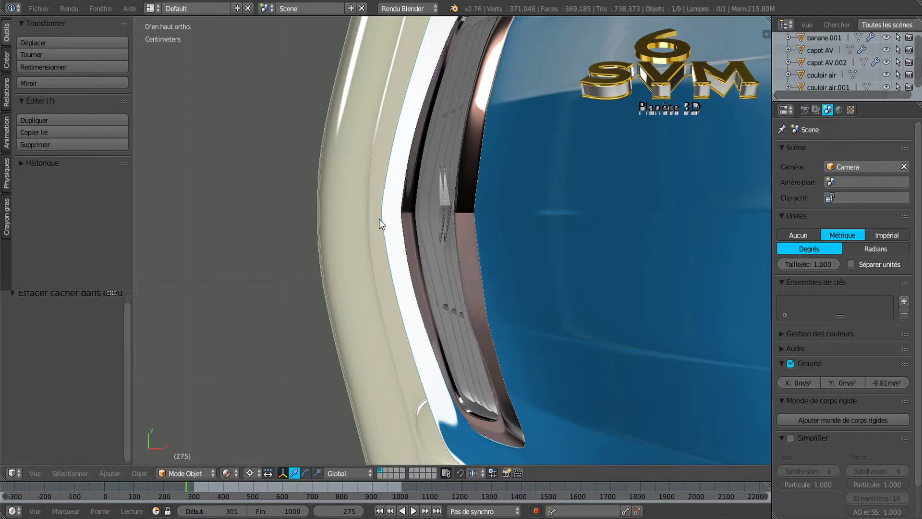
scroll(379, 224, "down", 5)
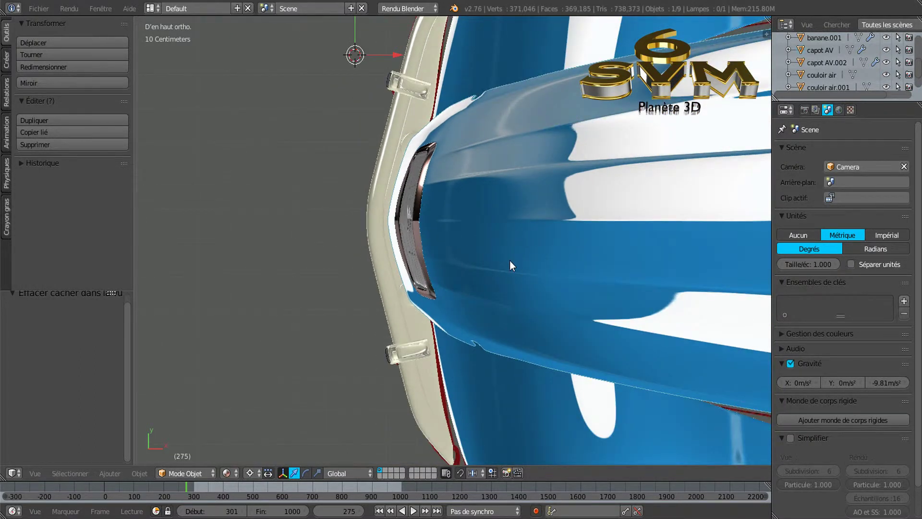
- Show the hood "capot AV" in wireframe with its view subdivisions set to 0, and open its mesh in Edit Mode
scroll(445, 280, "down", 3)
middle_click_drag(500, 273, 447, 269, "shift")
middle_click_drag(661, 298, 585, 293, "shift")
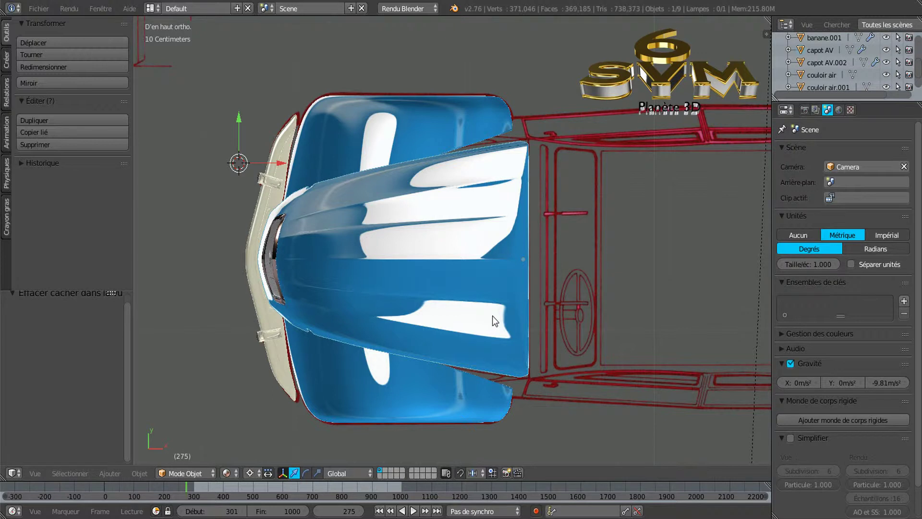
right_click(475, 278)
key("z")
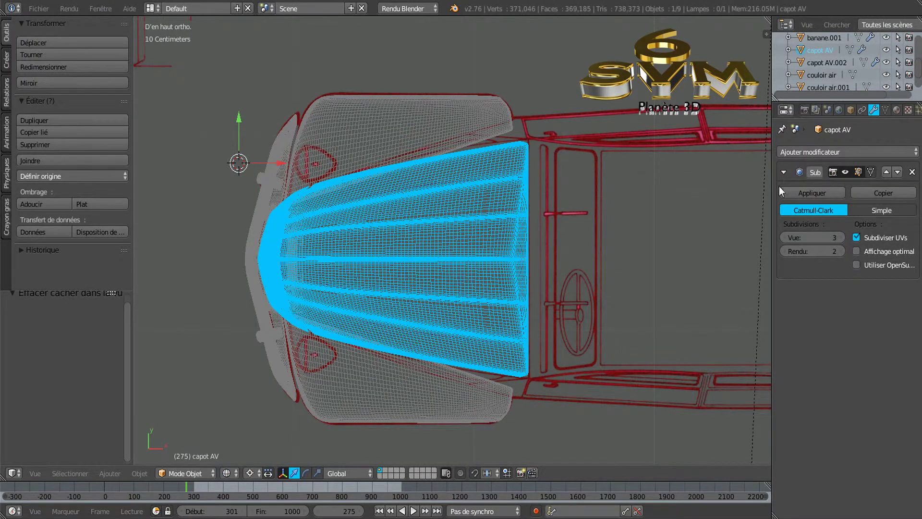
left_click_drag(785, 236, 517, 269)
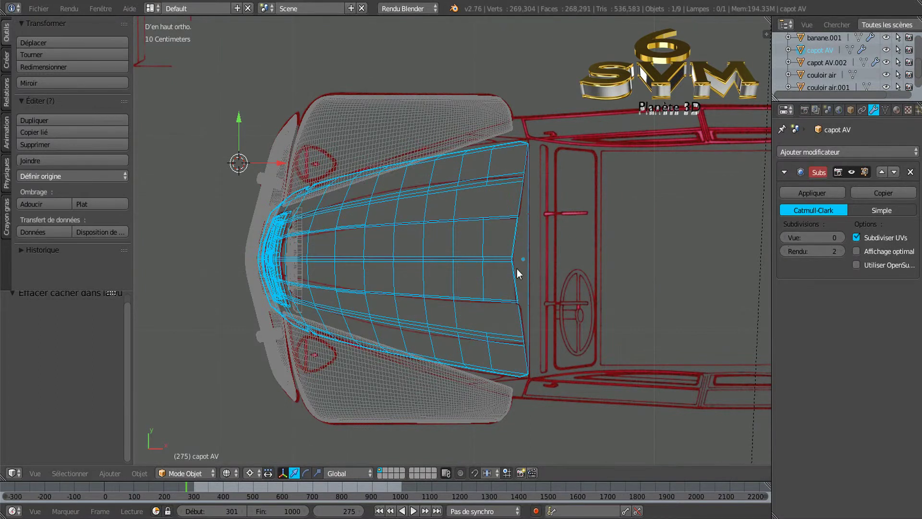
key("Tab")
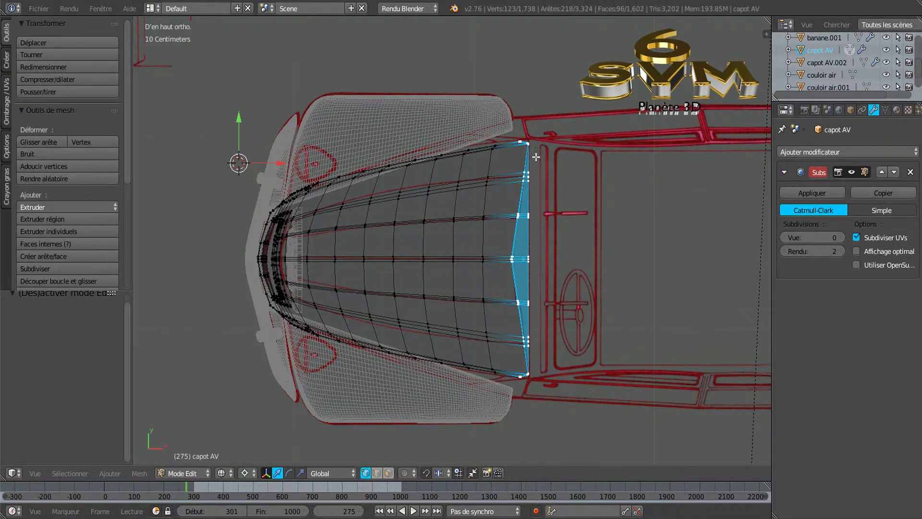
- Place the 3D cursor behind the hood, move the selected rear-edge vertices -6.393 mm along X, and leave Edit Mode
left_click(575, 245)
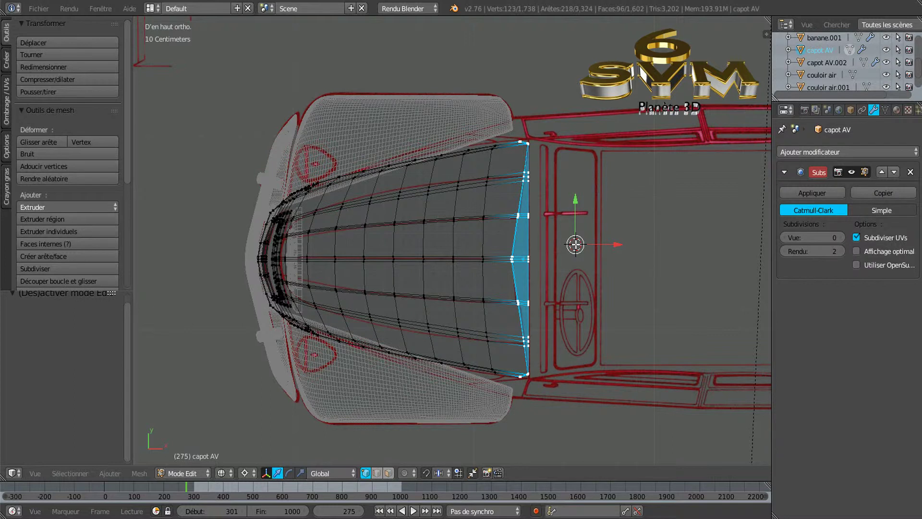
mouse_move(615, 248)
left_mouse_down()
mouse_move(603, 247)
mouse_move(614, 249)
left_mouse_up()
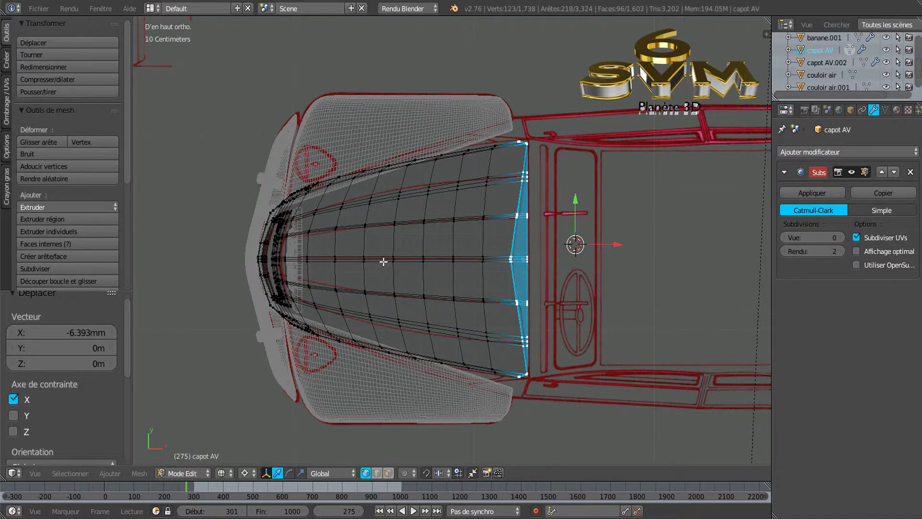
key("Tab")
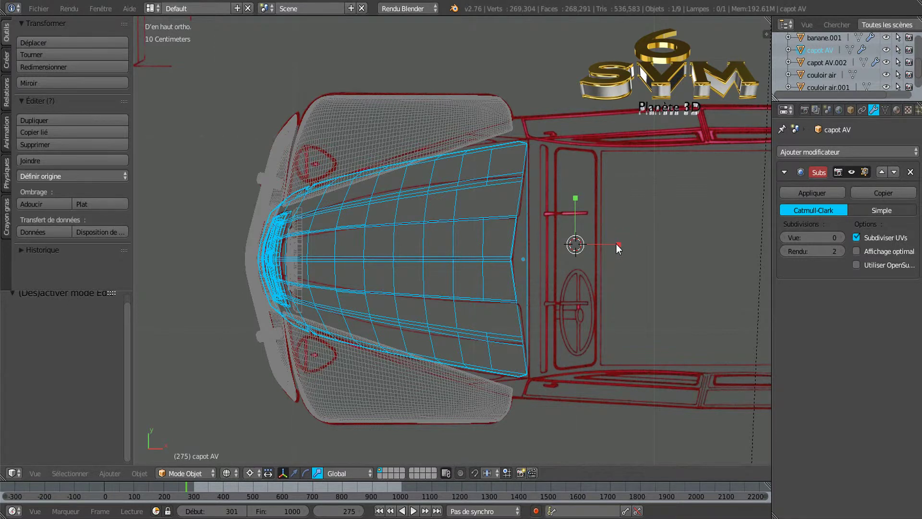
- Inspect the hood wireframe from several angles, and move its rear-edge vertices 3.196 mm along X in Edit Mode from top view
middle_click_drag(569, 371, 423, 260)
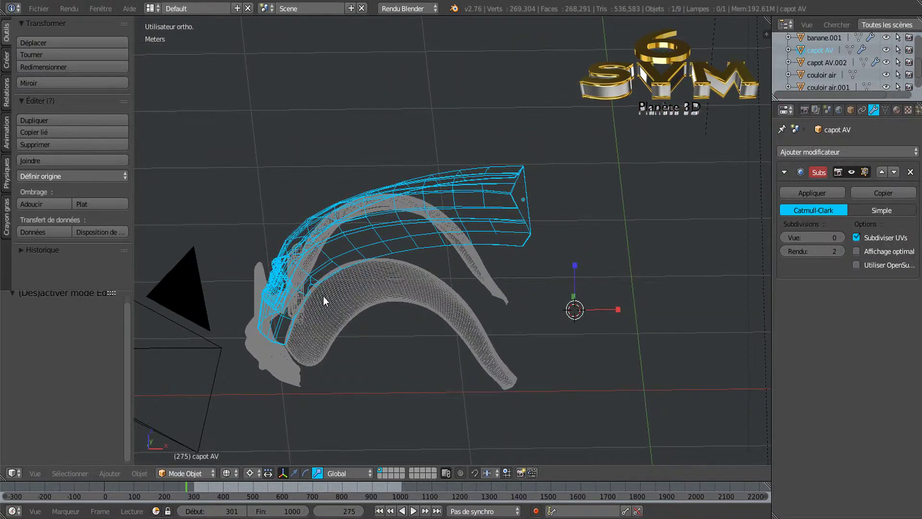
middle_click_drag(573, 188, 625, 202)
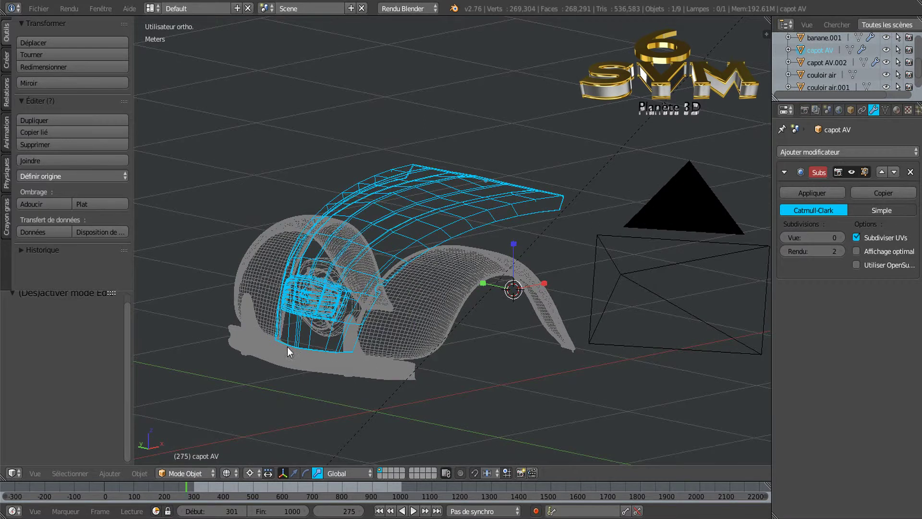
middle_click_drag(597, 143, 480, 119)
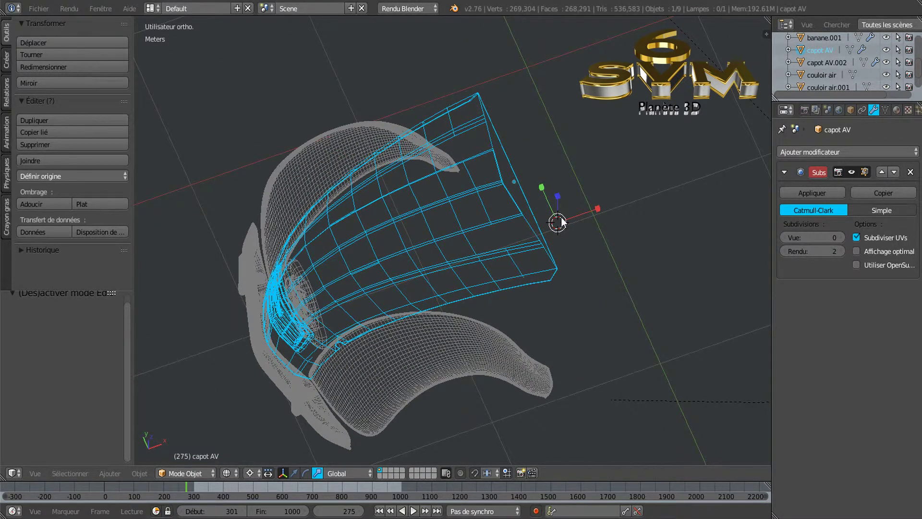
key("Tab")
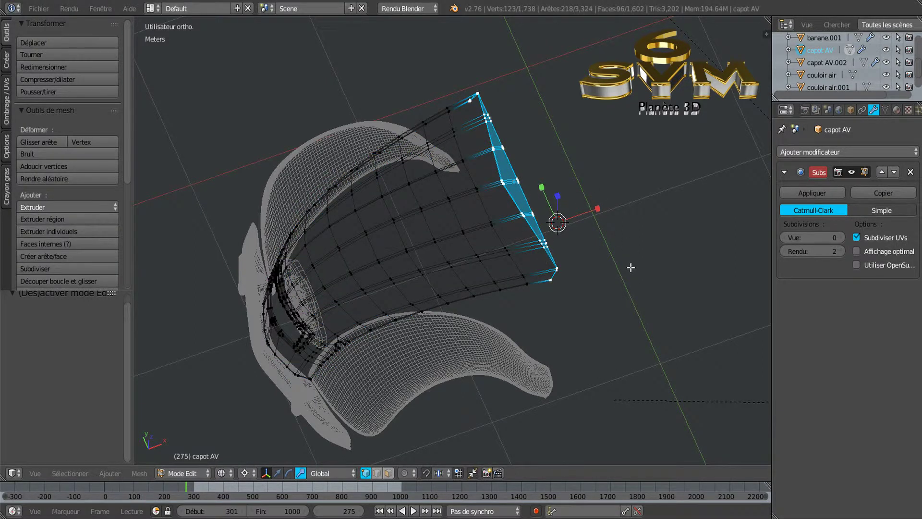
key("KP_7")
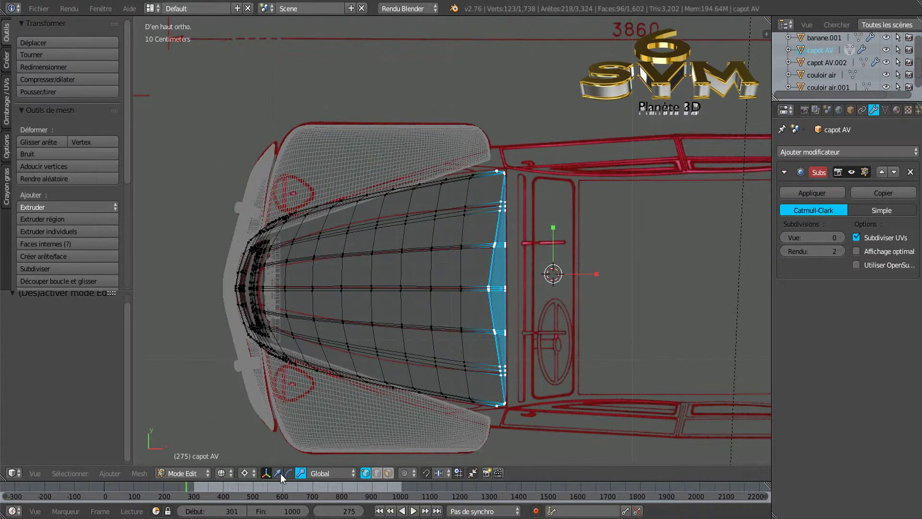
left_click_drag(590, 274, 590, 274)
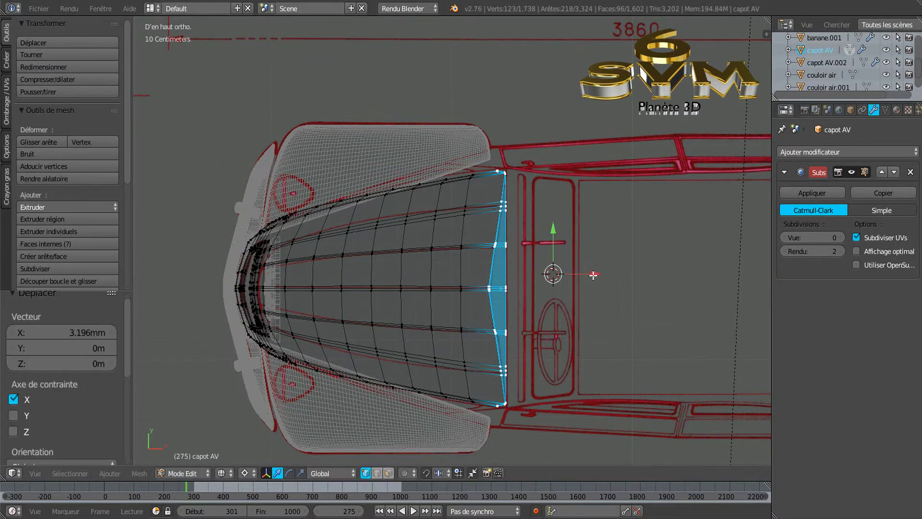
- Deselect all objects, reopen the hood mesh in Edit Mode and switch the viewport shading to Material
key("Tab")
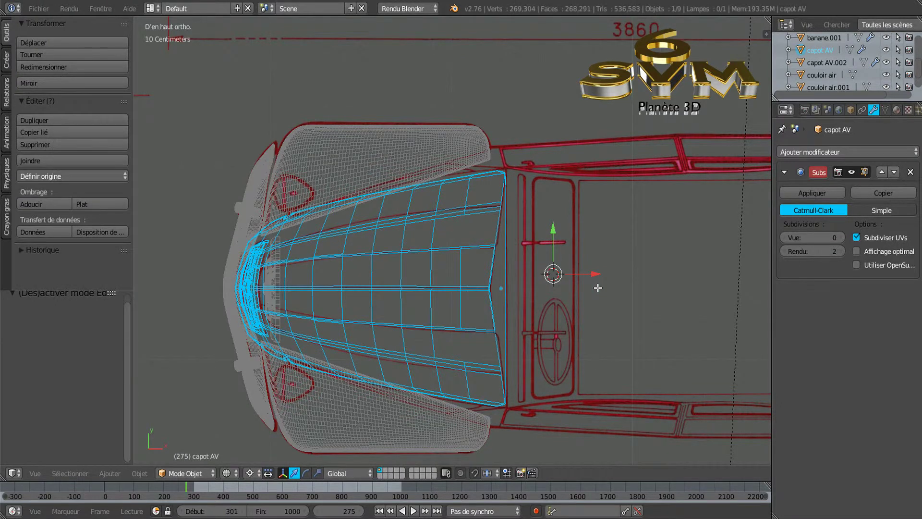
key("a")
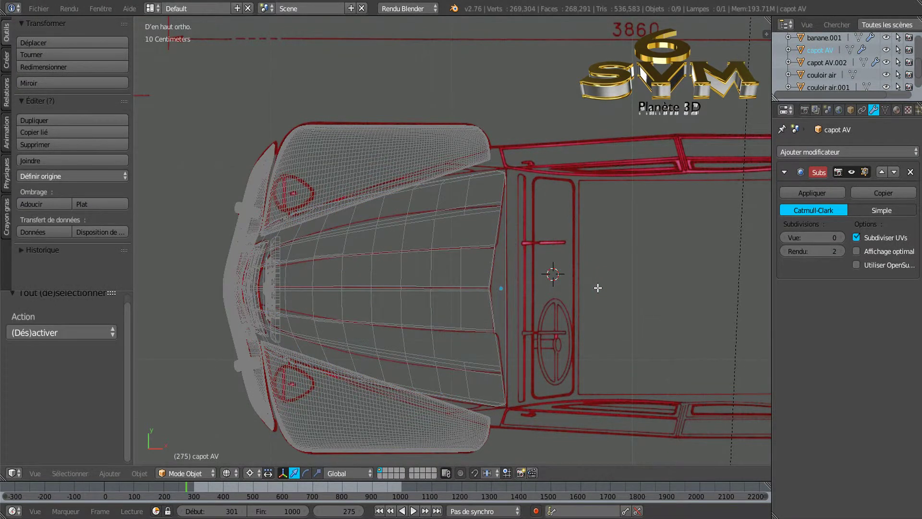
key("Tab")
key("z")
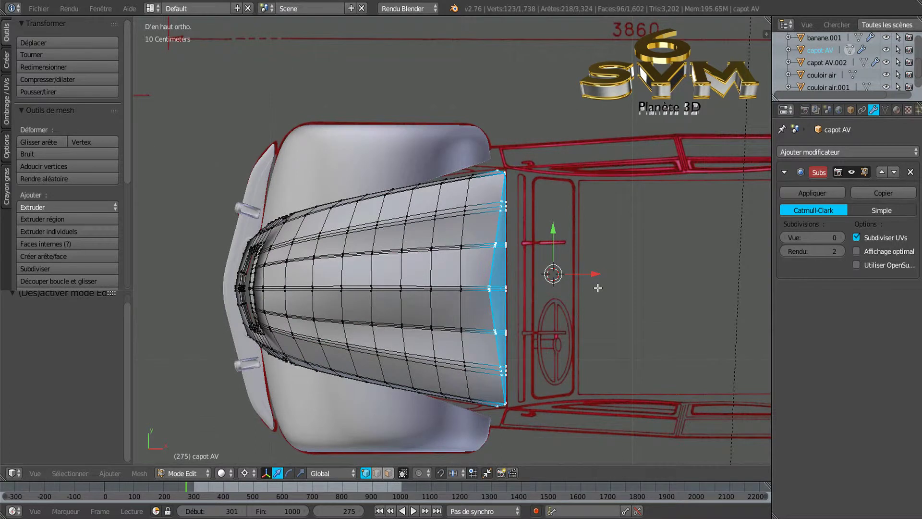
left_click(221, 472)
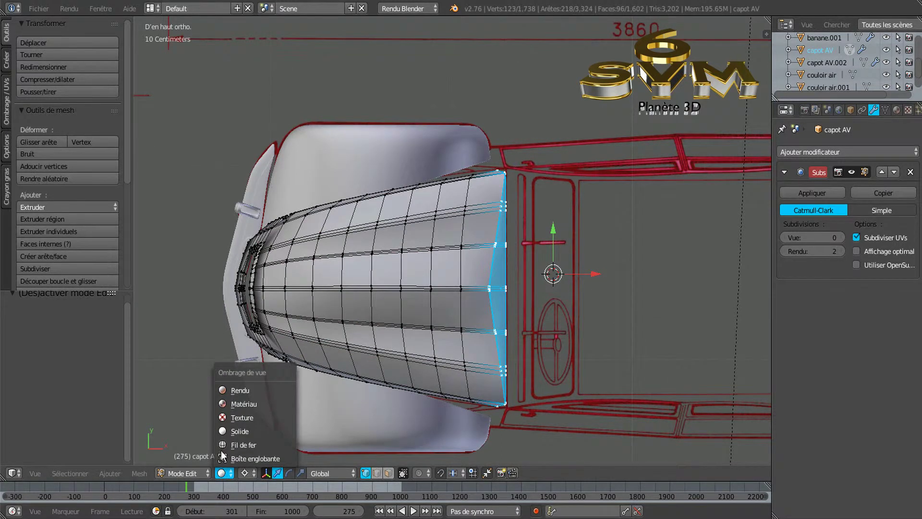
left_click(233, 403)
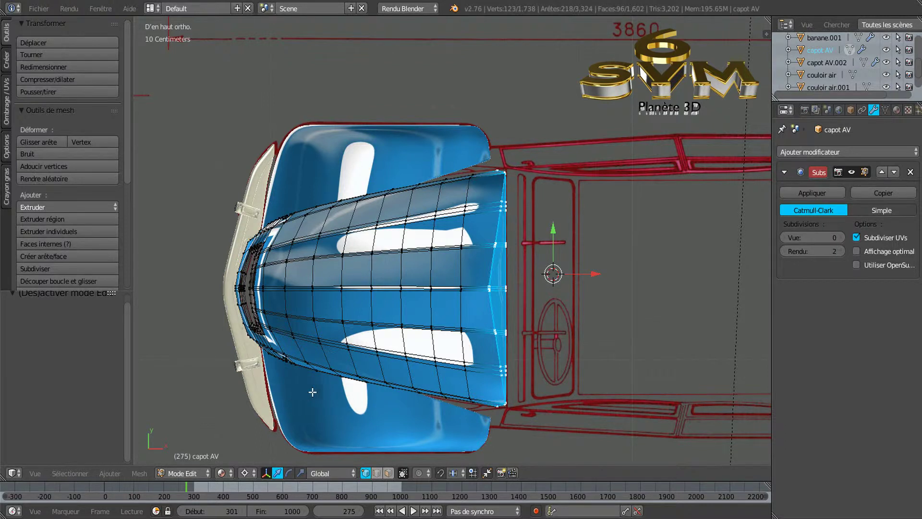
- Leave Edit Mode and compare the shaded hood, fenders and bumper with the blueprint in top view
middle_click_drag(363, 363, 394, 356)
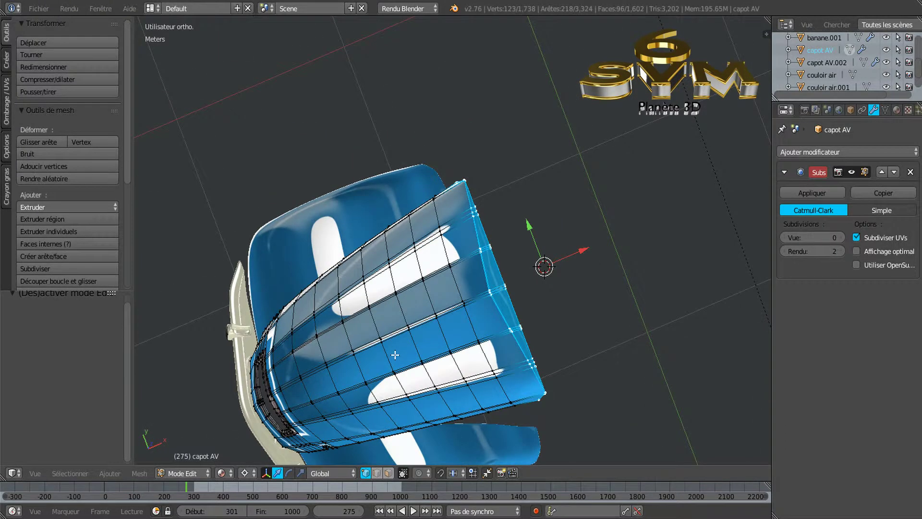
key("KP_7")
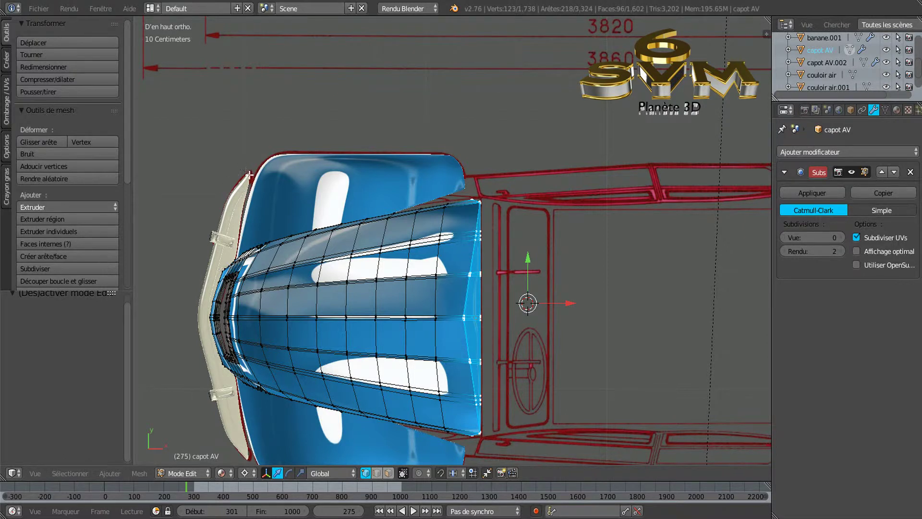
middle_click_drag(262, 243, 341, 179, "shift")
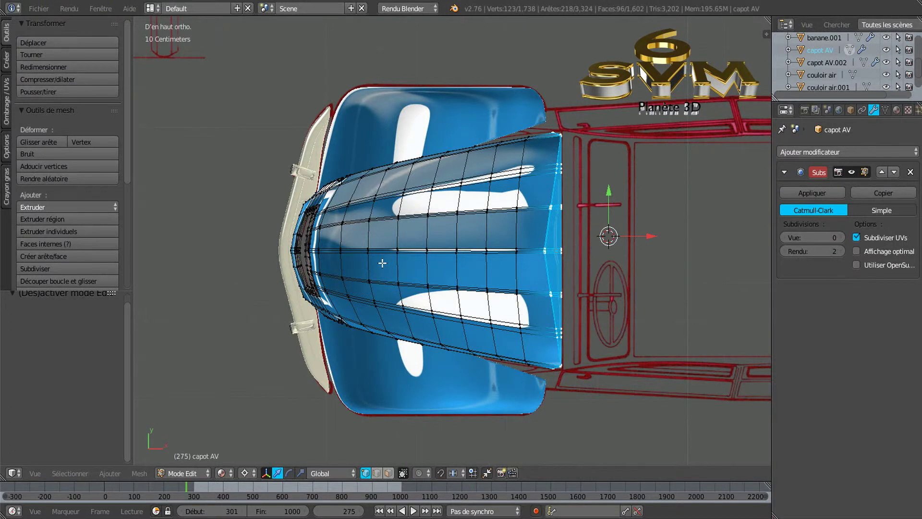
key("Tab")
scroll(339, 277, "up", 2)
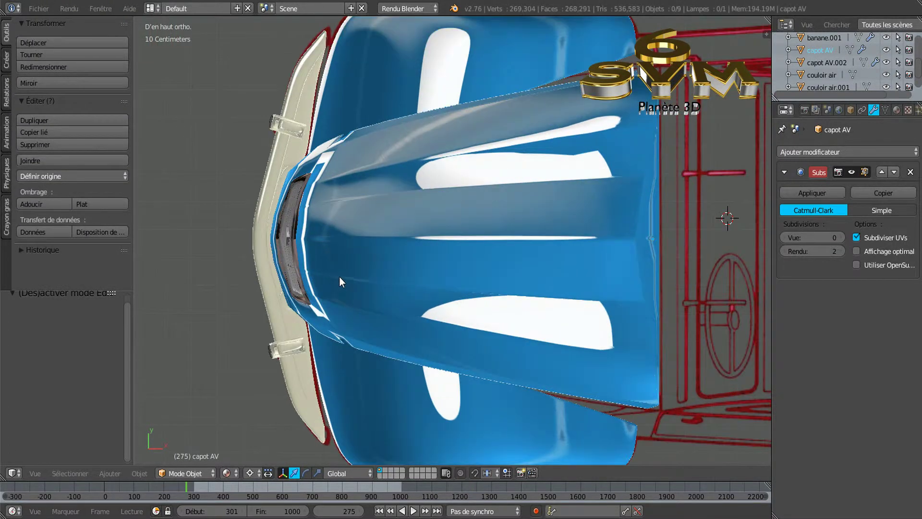
scroll(340, 278, "down", 2)
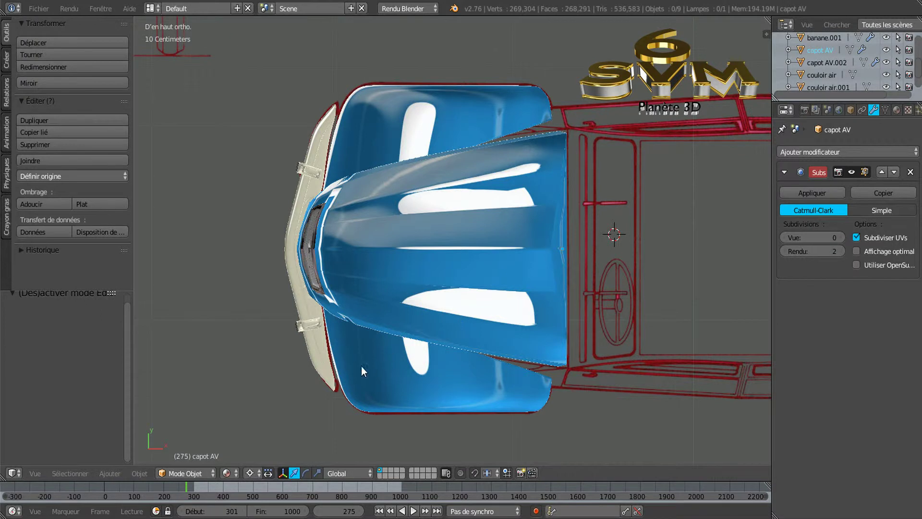
scroll(295, 372, "up", 2)
scroll(296, 370, "down", 2)
scroll(637, 292, "down", 2, "ctrl")
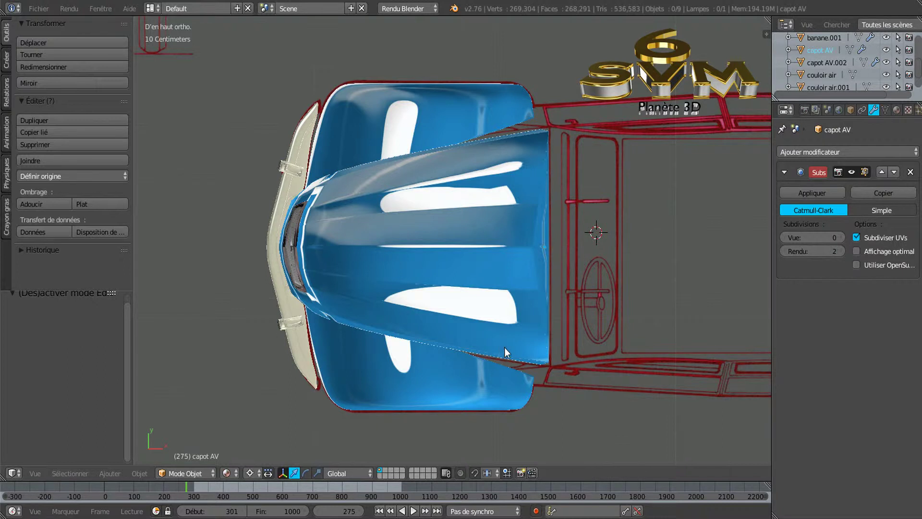
- Examine the shaded hood and fenders from the side, from below and from the front
middle_click_drag(632, 422, 697, 302)
middle_click_drag(568, 345, 387, 221)
middle_click_drag(488, 348, 523, 297)
middle_click_drag(498, 240, 483, 204)
scroll(462, 177, "up", 2)
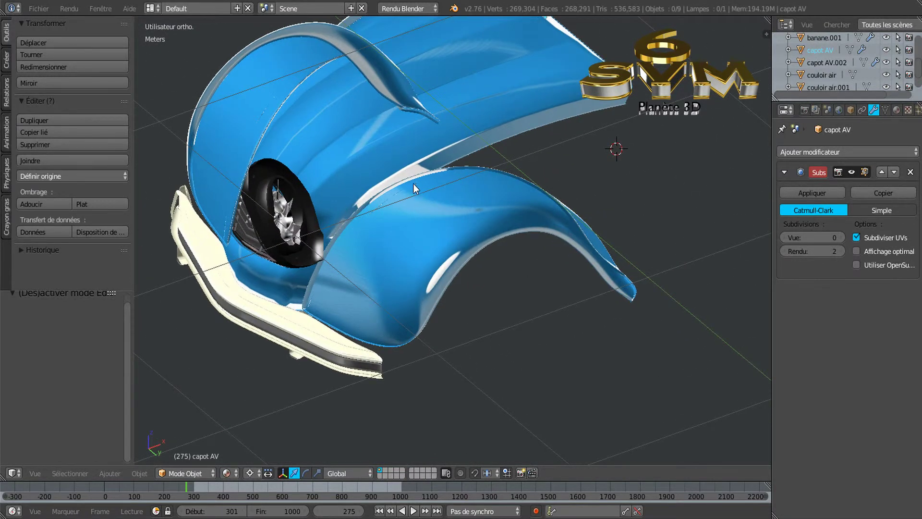
middle_click_drag(414, 183, 501, 263)
middle_click_drag(420, 225, 594, 306)
middle_click_drag(551, 275, 478, 290)
- Select the hood "capot AV" and set its subdivision modifier's view level to 2
right_click(489, 273)
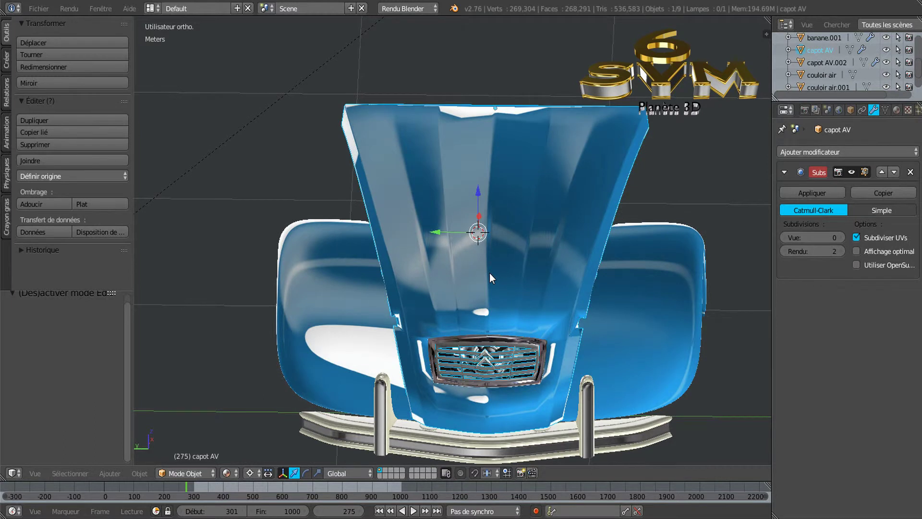
left_click(840, 237)
left_click(841, 237)
middle_click_drag(642, 317, 606, 281)
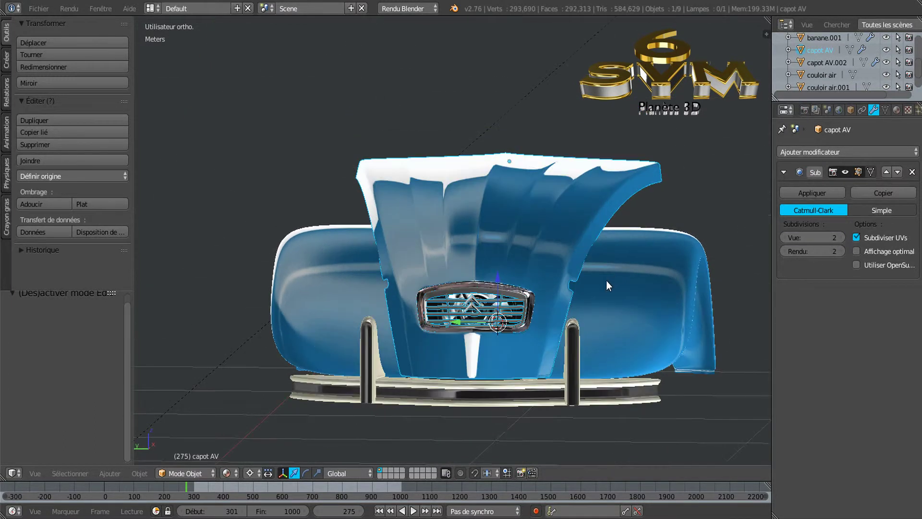
- Examine the grille and the smoothed hood's front edge above the bumper up close
middle_click_drag(460, 371, 450, 239)
scroll(442, 385, "up", 2)
scroll(444, 371, "up", 2)
middle_click_drag(442, 326, 520, 329)
scroll(515, 356, "up", 2)
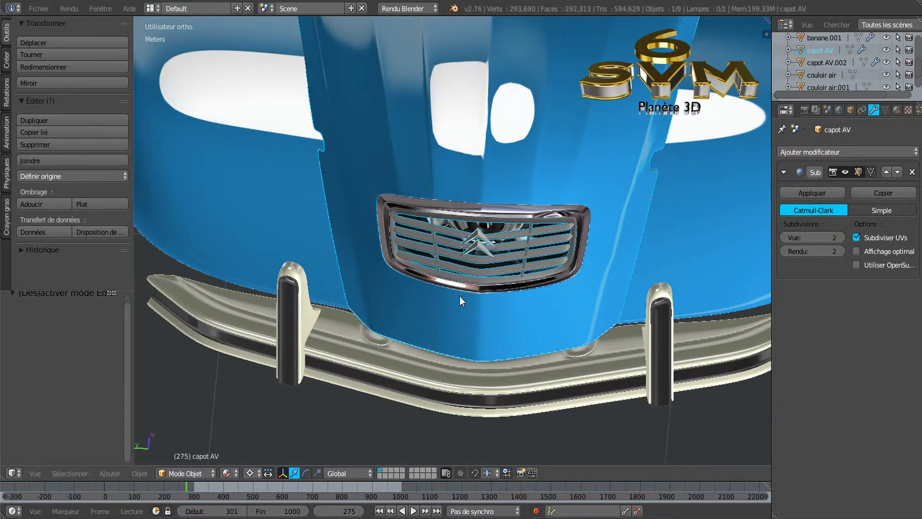
middle_click_drag(514, 317, 470, 313)
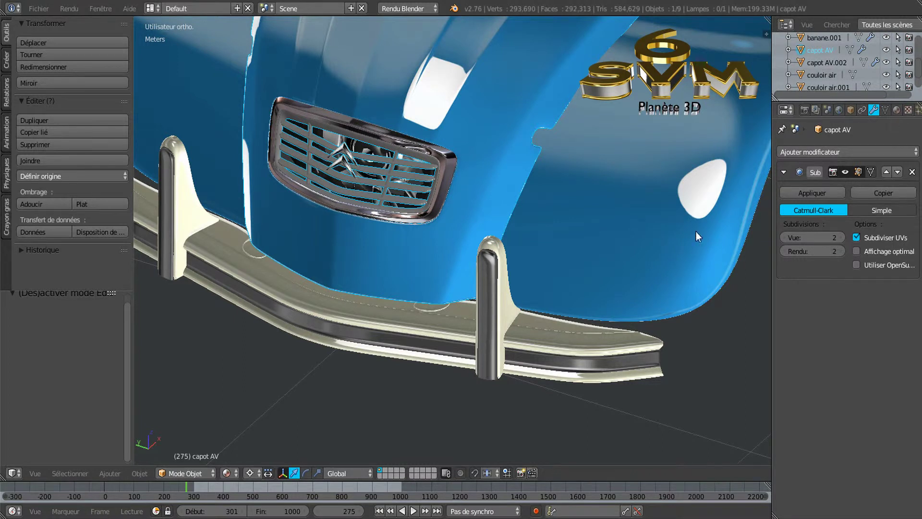
- Open the bumper guard "pare choc 1.001" in Edit Mode and select the long face of its dark front strip in face select mode
key("Tab")
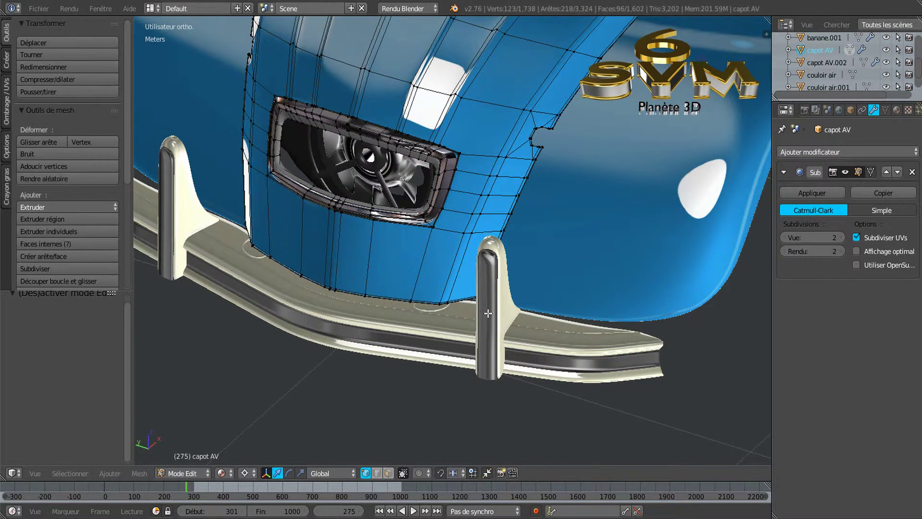
key("Tab")
right_click(488, 314)
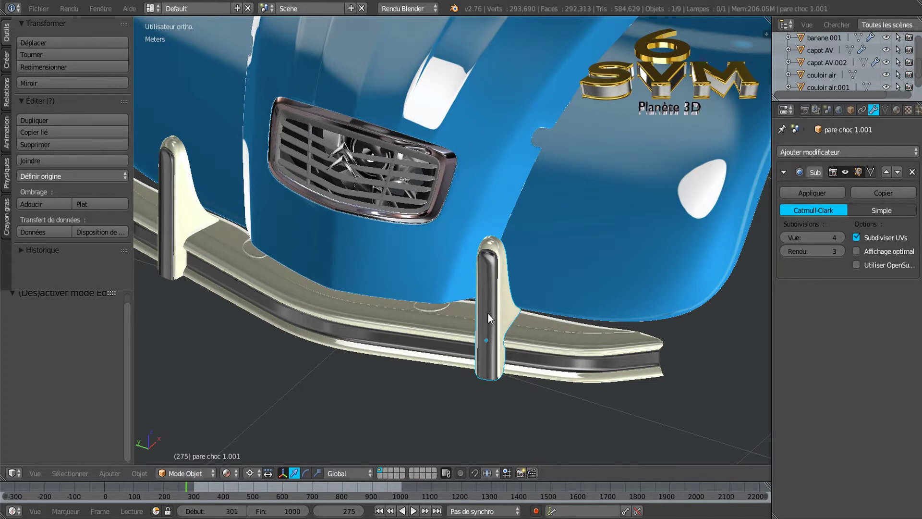
key("Tab")
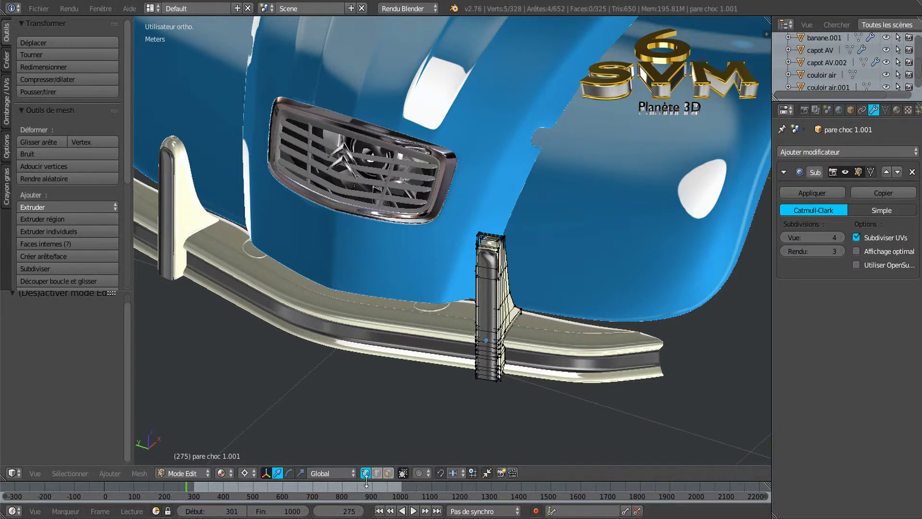
left_click(385, 477)
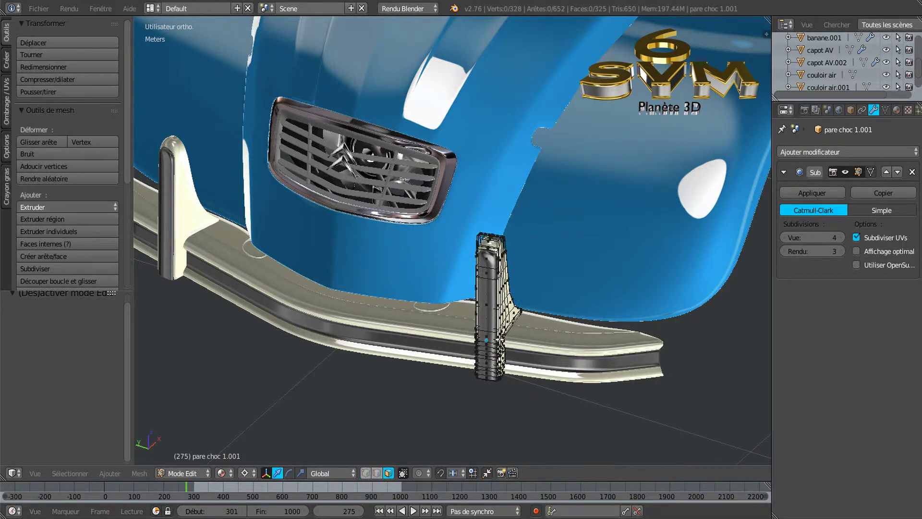
right_click(486, 305)
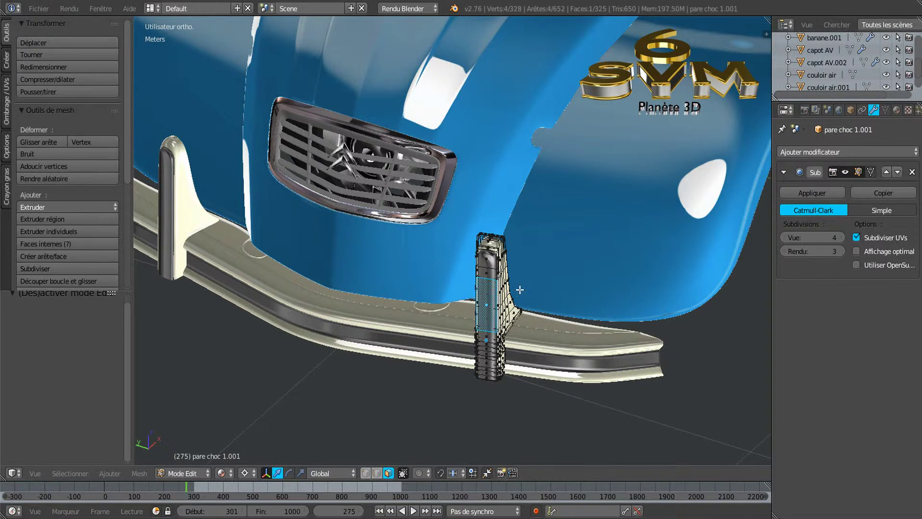
- Display the material and texture settings of the selected bumper guard face down to the image section, and widen the 3D view
left_click(896, 110)
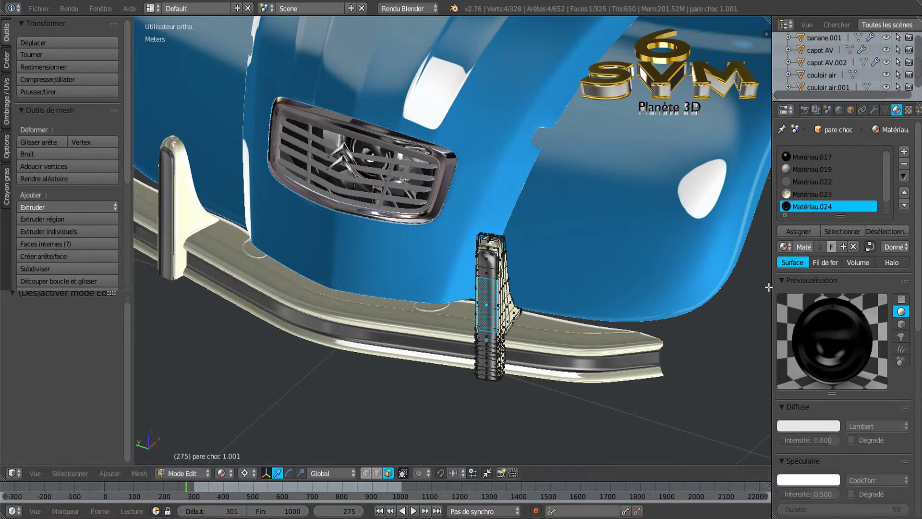
left_click(908, 110)
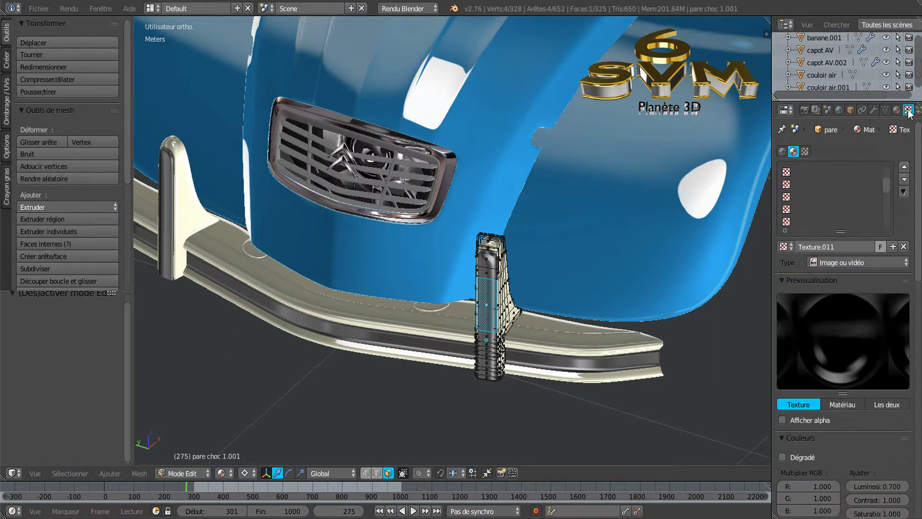
scroll(919, 192, "down", 10)
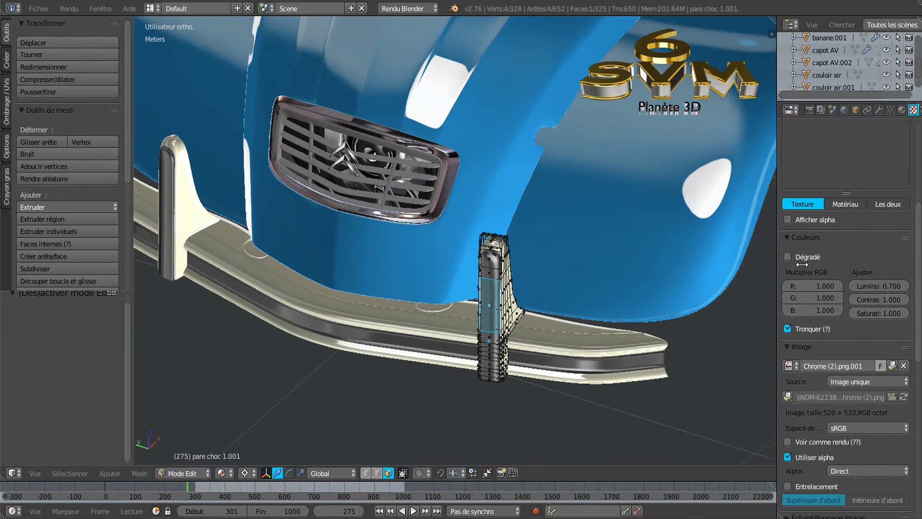
left_click_drag(771, 262, 842, 264)
scroll(569, 300, "down", 3)
- Examine the bumper's dark strip, its round recesses and the fit under the hood's front edge from several heights
middle_click_drag(569, 300, 582, 339)
scroll(572, 269, "up", 4)
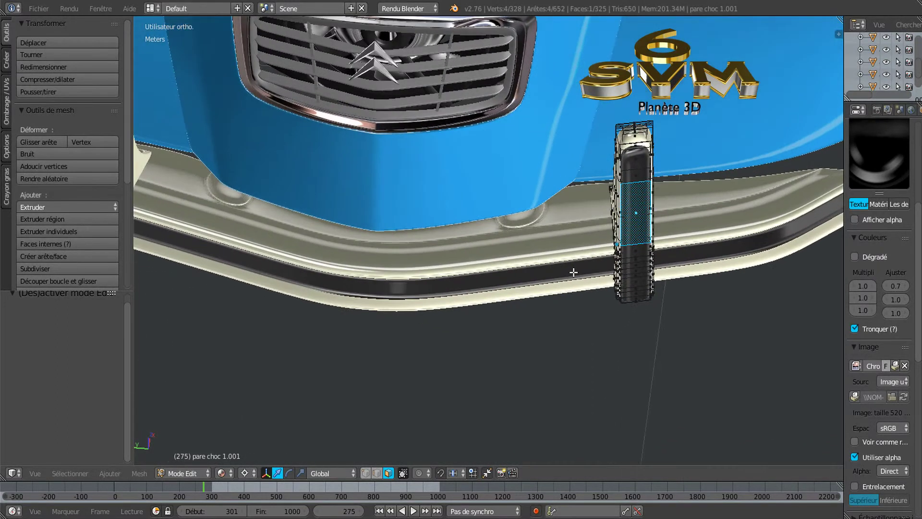
scroll(489, 266, "up", 1)
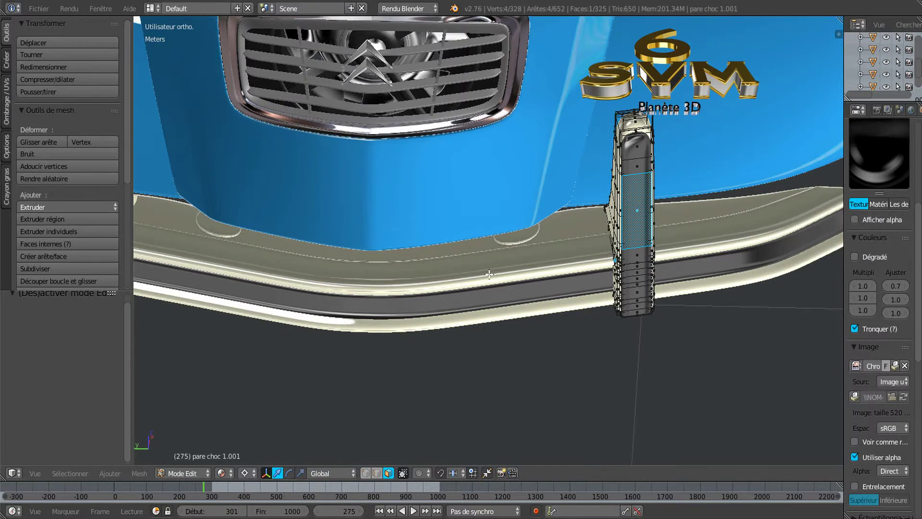
middle_click_drag(488, 272, 528, 269, "shift")
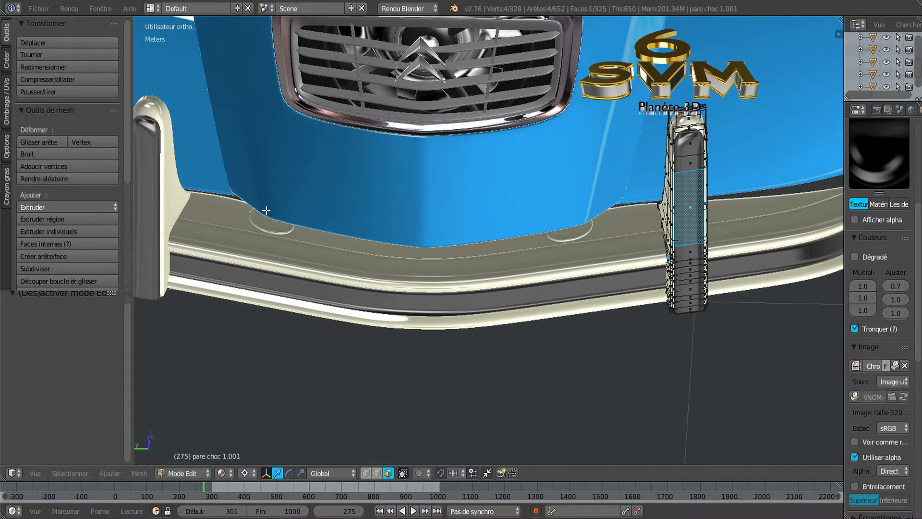
mouse_move(593, 250)
middle_mouse_down()
mouse_move(592, 281)
mouse_move(594, 247)
middle_mouse_up()
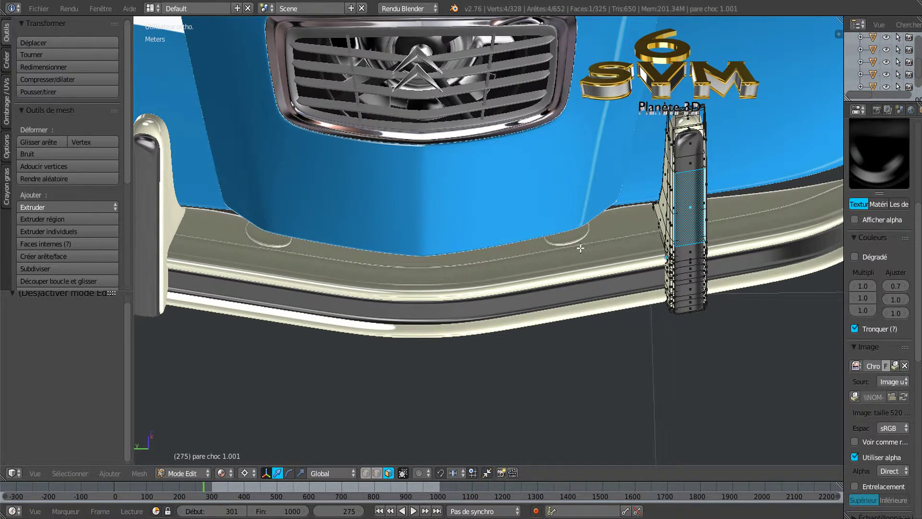
scroll(584, 246, "up", 1)
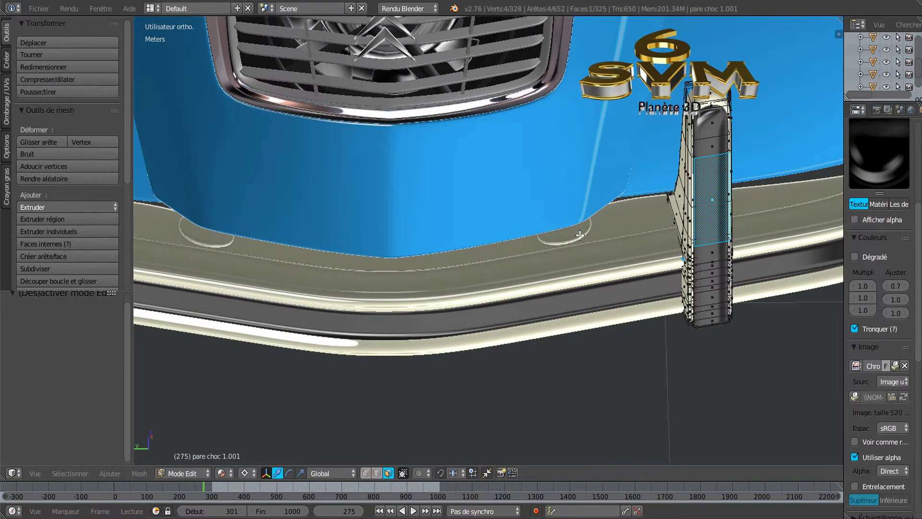
scroll(580, 235, "down", 1)
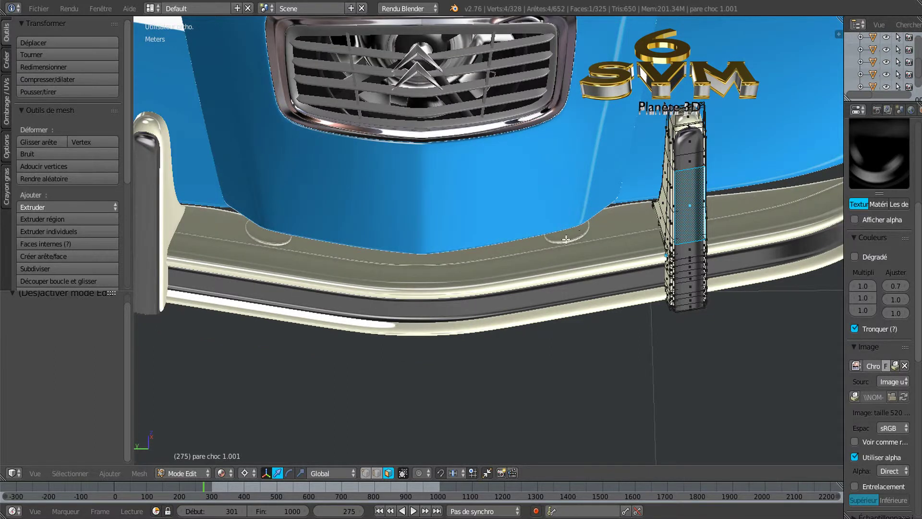
middle_click_drag(532, 274, 528, 236)
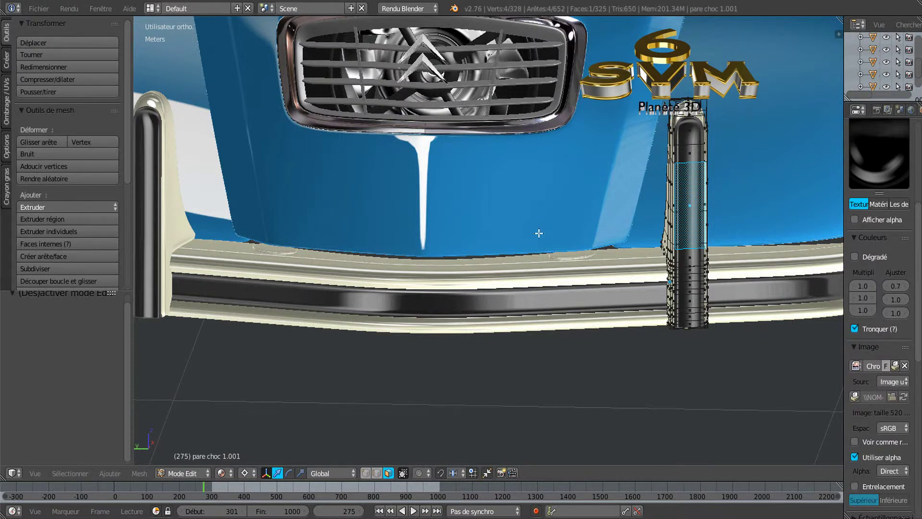
middle_click_drag(583, 287, 586, 298)
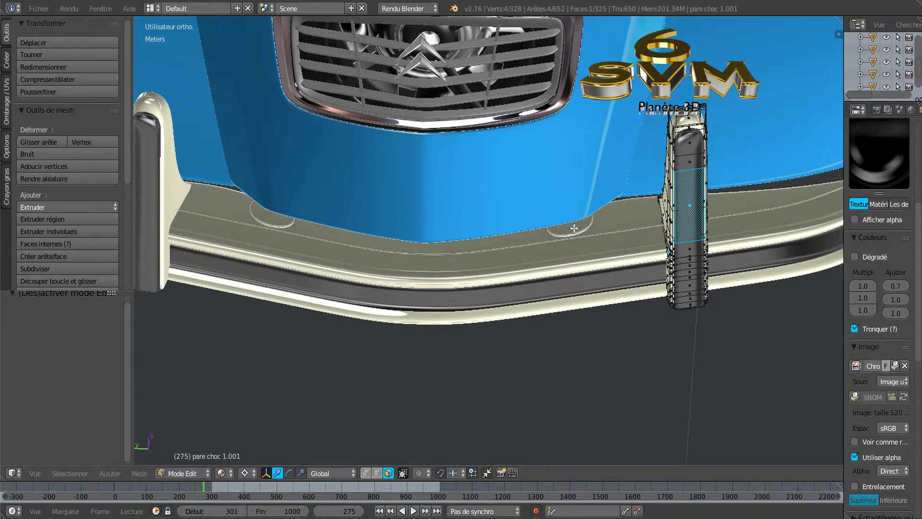
scroll(574, 228, "down", 2)
middle_click_drag(573, 232, 575, 245)
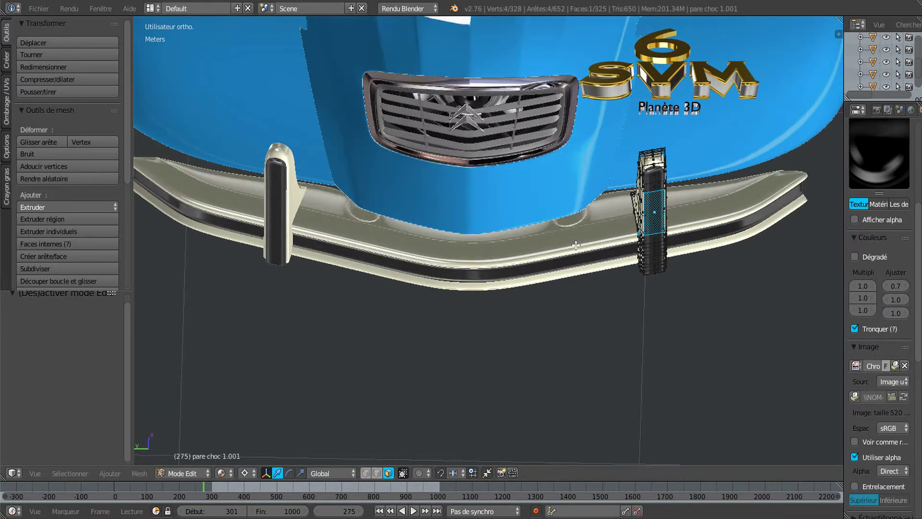
scroll(568, 258, "down", 1)
scroll(569, 258, "down", 1)
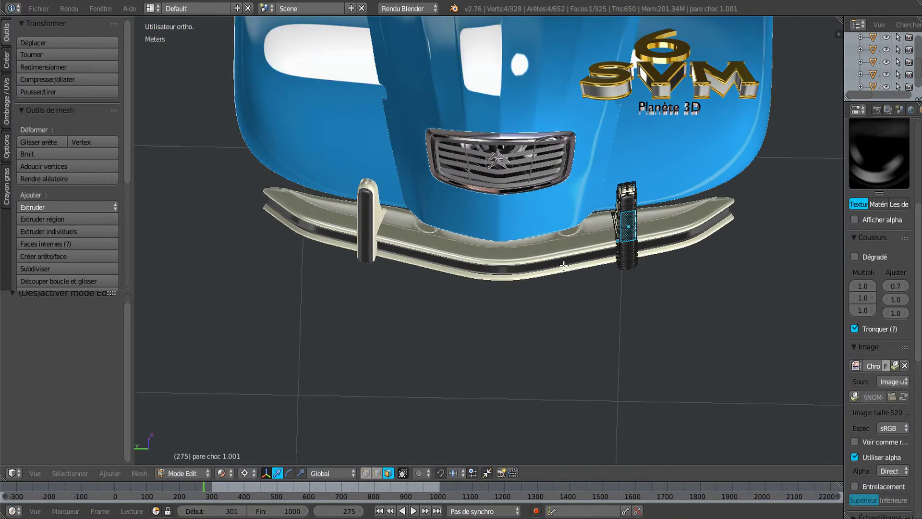
middle_click_drag(591, 268, 586, 302, "shift")
- Leave the bumper guard's Edit Mode and review the whole front end from the front and at an angle
key("Tab")
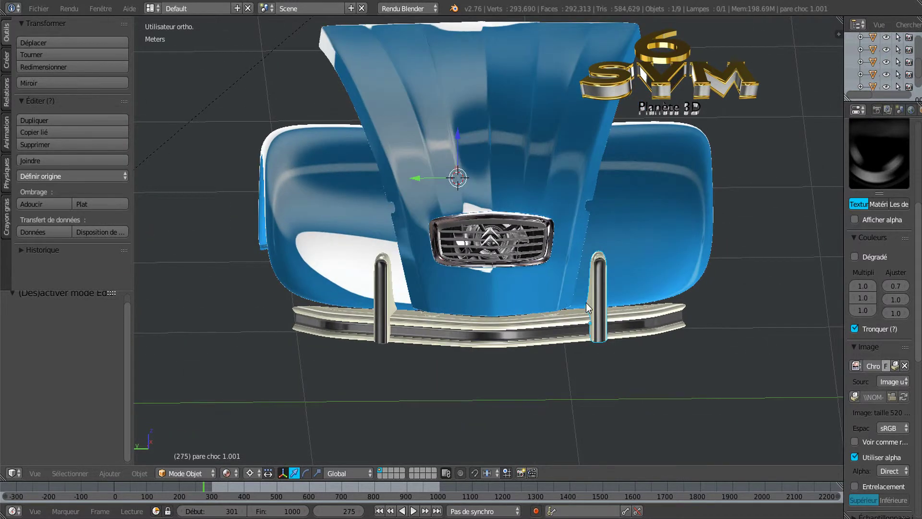
scroll(555, 253, "up", 3)
middle_click_drag(549, 255, 571, 303)
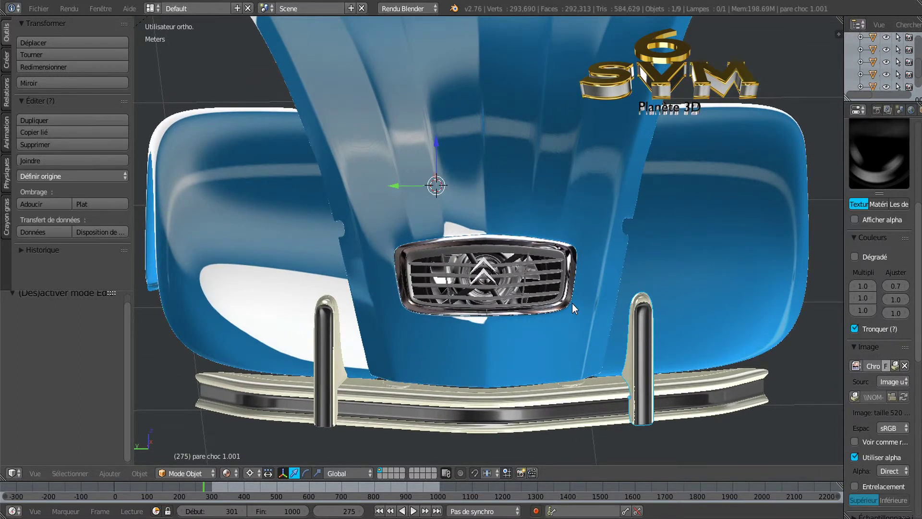
scroll(574, 300, "down", 3)
middle_click_drag(642, 290, 614, 343)
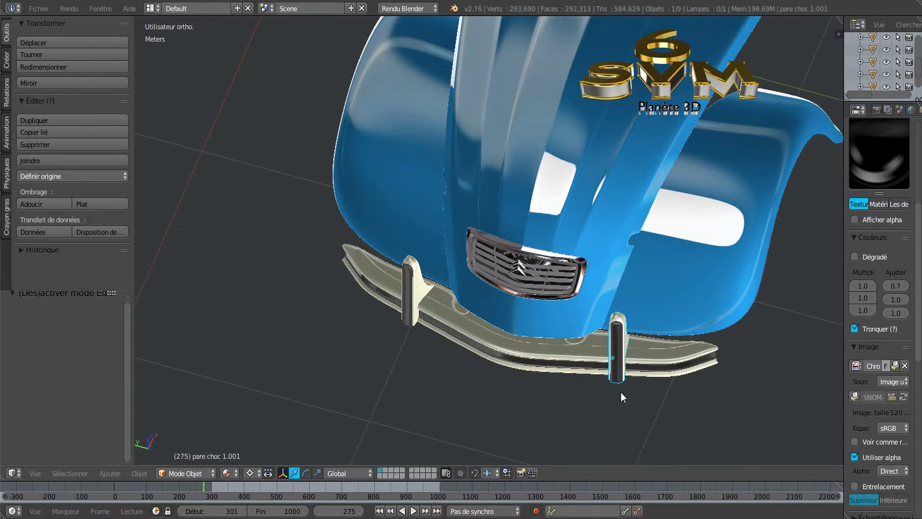
scroll(627, 361, "up", 3)
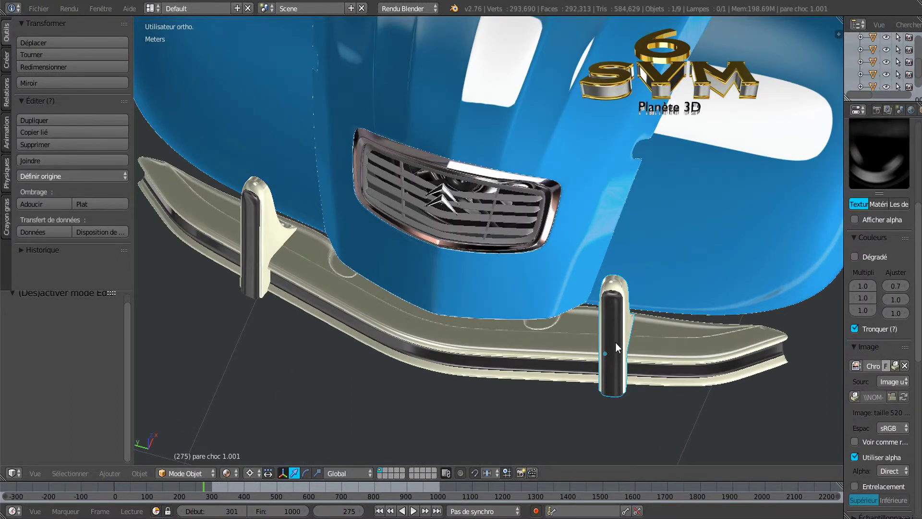
middle_click_drag(664, 344, 618, 340)
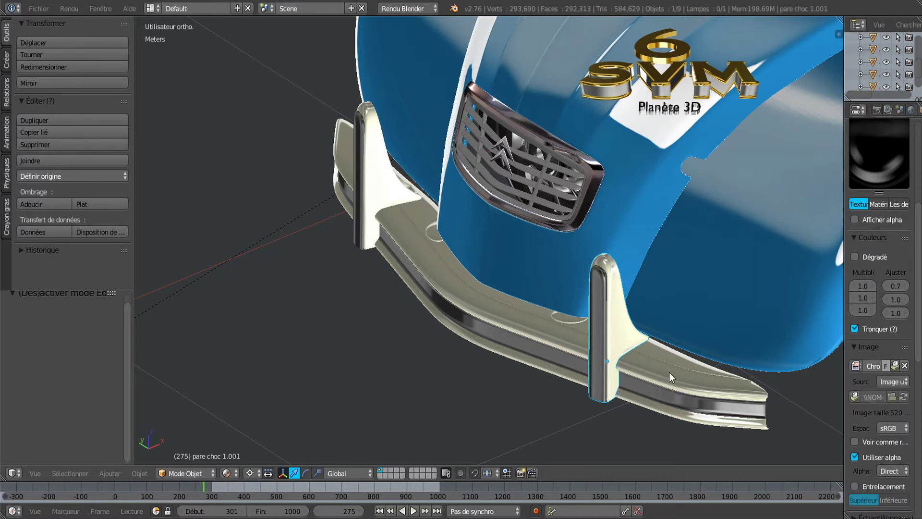
middle_click_drag(426, 402, 528, 382)
scroll(529, 344, "up", 1)
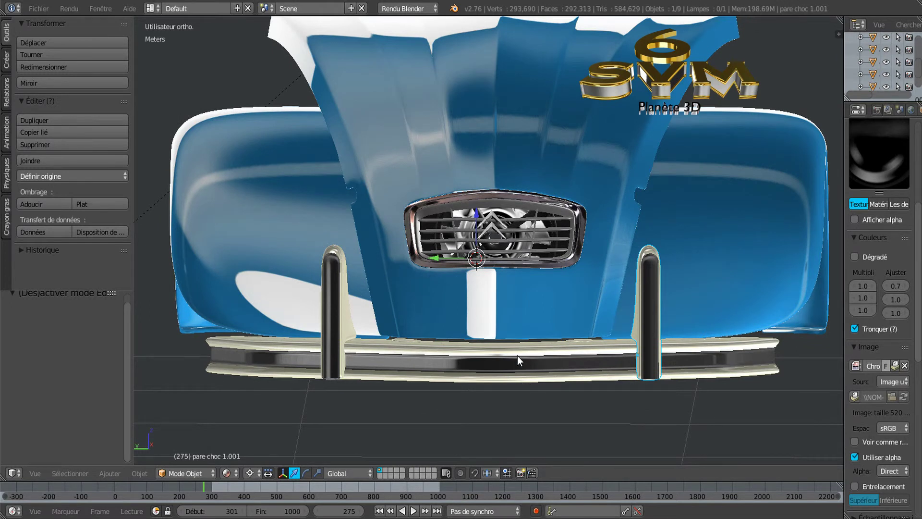